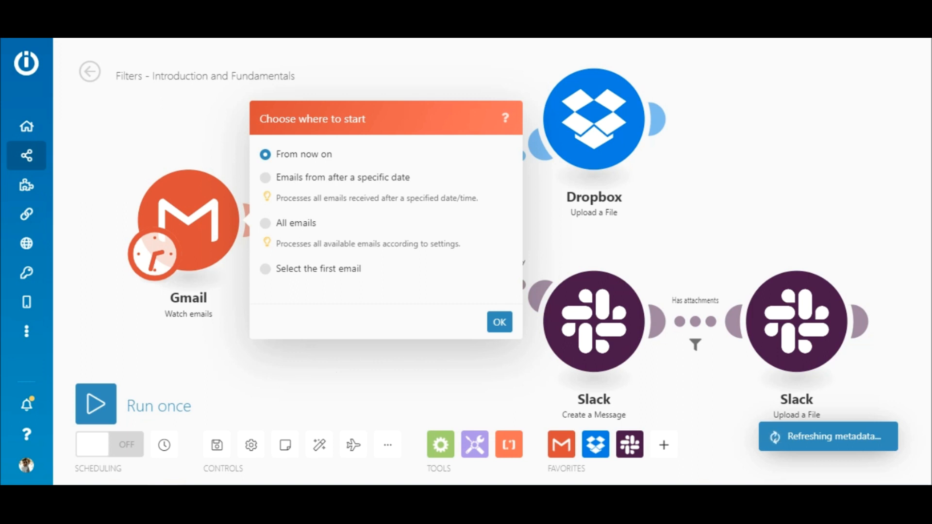
- Set the Gmail trigger to start processing from all emails
{"action": "left_click", "coordinate": [268, 225]}
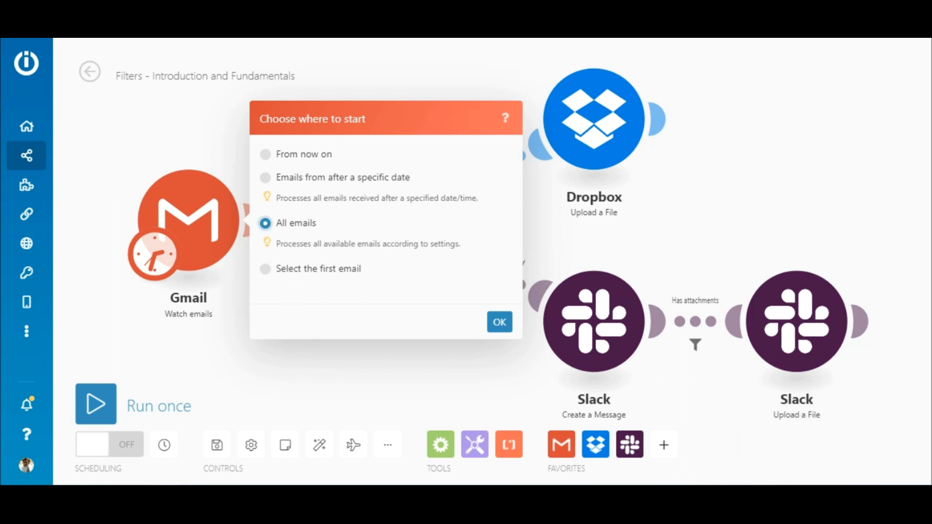
{"action": "left_click", "coordinate": [500, 327]}
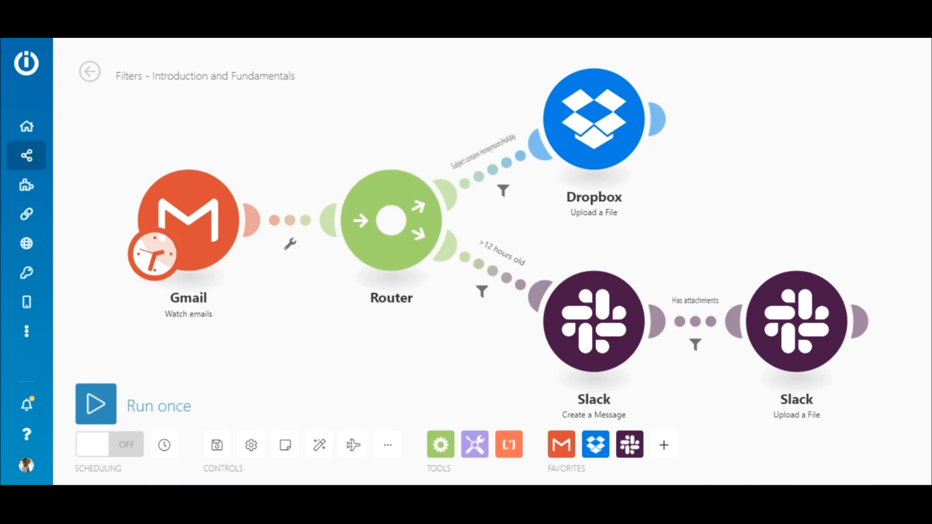
- Replace the Dropbox Upload a File module on the router's upper route with an Array aggregator
{"action": "right_click", "coordinate": [578, 136]}
{"action": "left_click", "coordinate": [616, 276]}
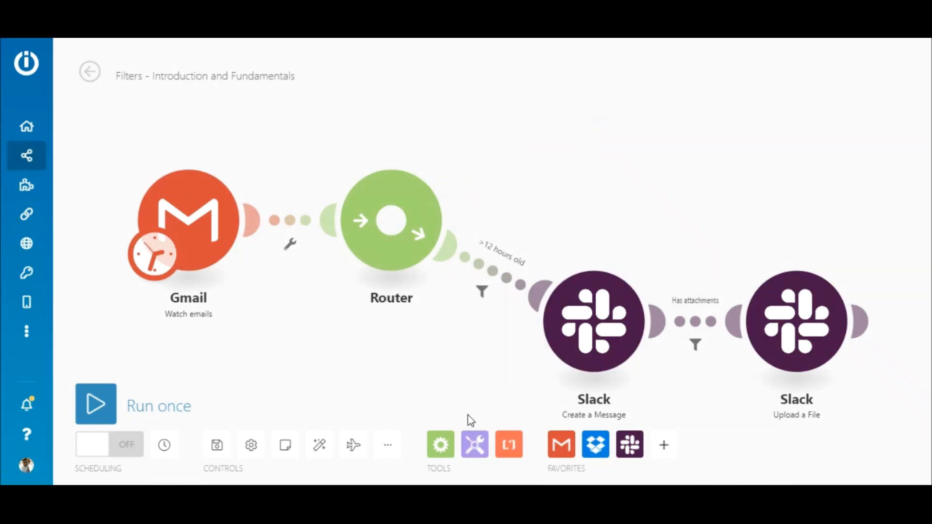
{"action": "left_click", "coordinate": [438, 445]}
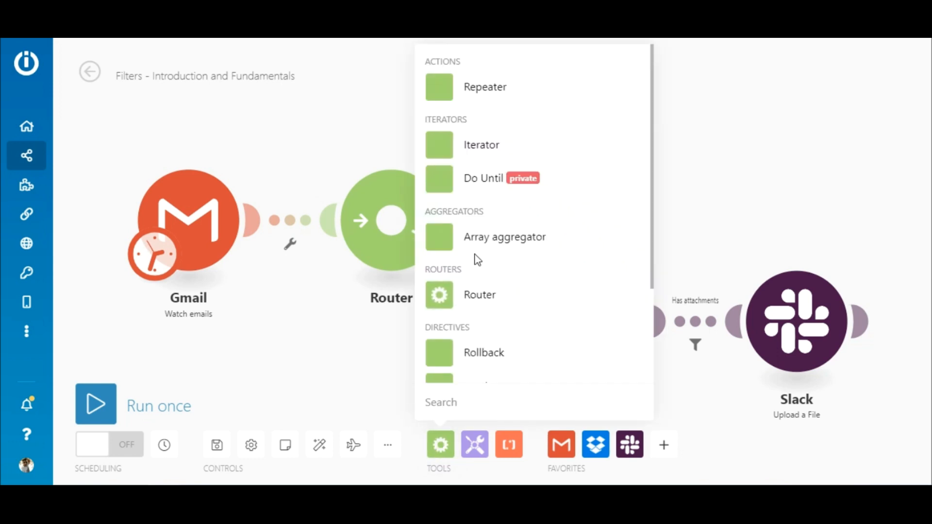
{"action": "left_click", "coordinate": [474, 235]}
{"action": "left_click", "coordinate": [593, 111]}
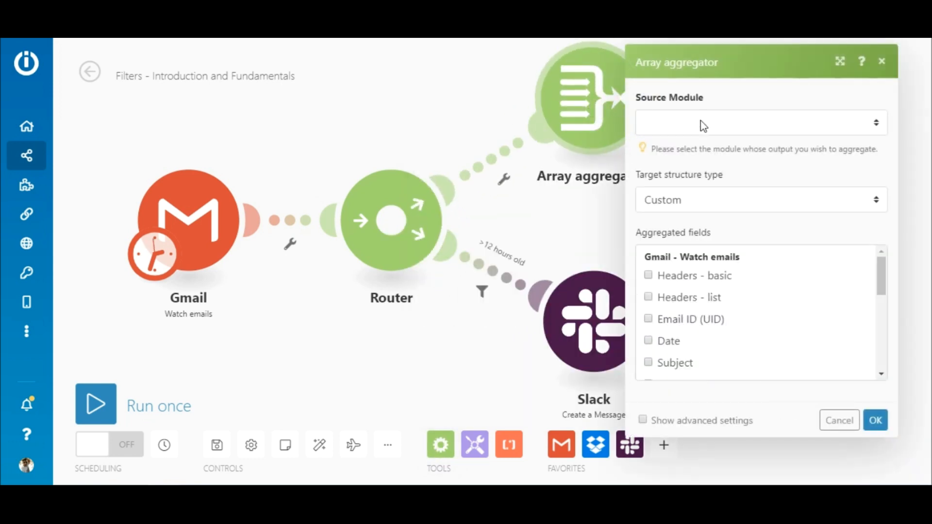
{"action": "left_click", "coordinate": [703, 125]}
{"action": "left_click", "coordinate": [695, 172]}
{"action": "left_click", "coordinate": [722, 206]}
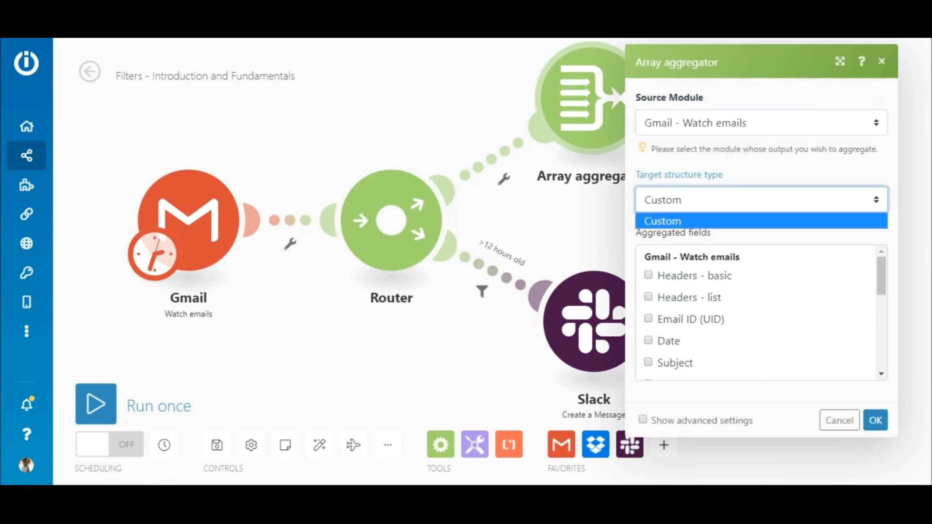
{"action": "left_click", "coordinate": [721, 204]}
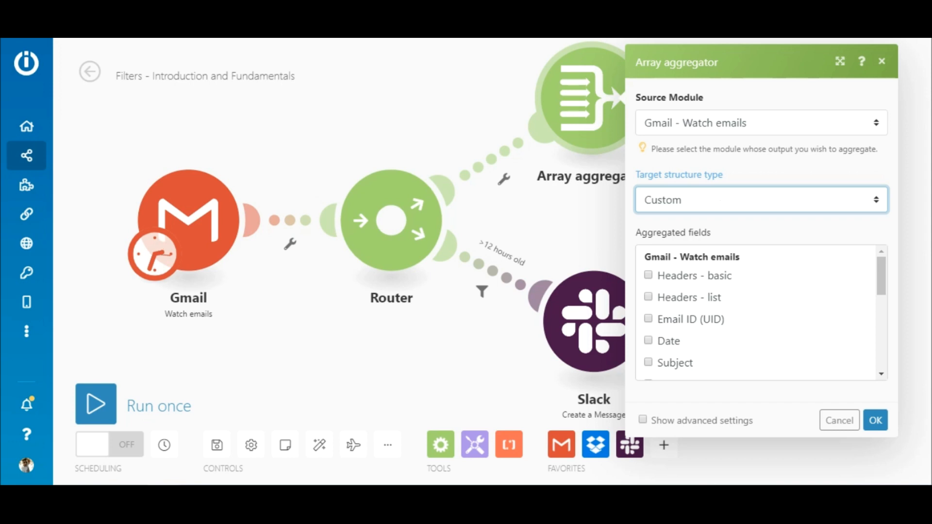
{"action": "key", "text": "Escape"}
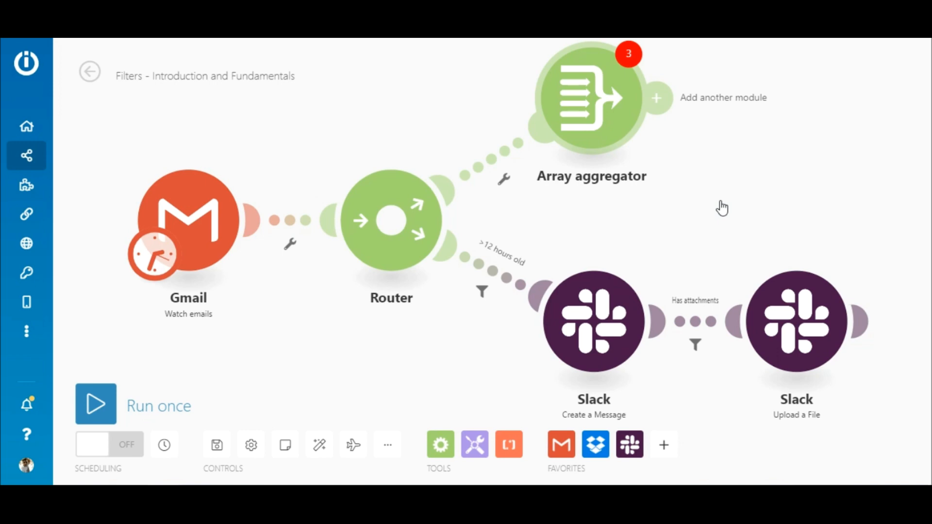
- Add a Gmail Send an email module after the Array aggregator
{"action": "left_click", "coordinate": [660, 99]}
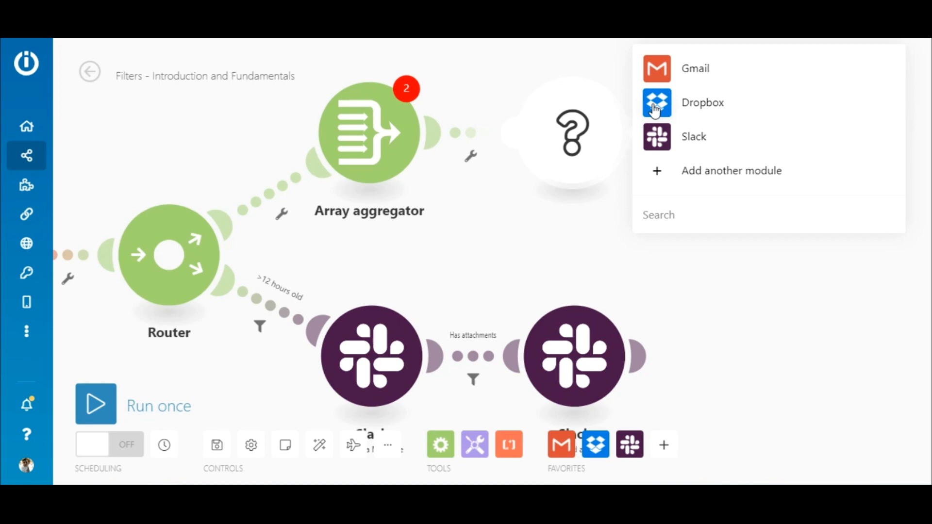
{"action": "left_click", "coordinate": [701, 73]}
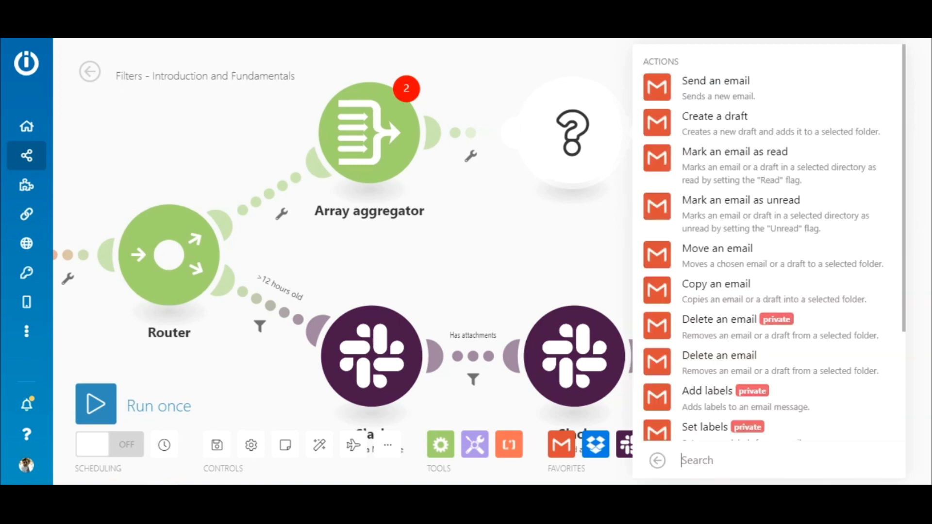
{"action": "left_click", "coordinate": [701, 77]}
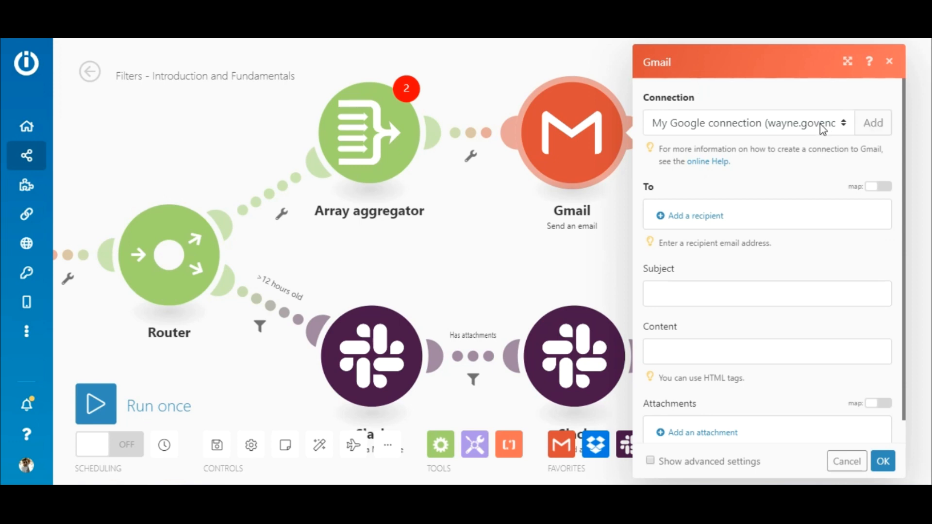
- Add a recipient to the Gmail Send an email module by entering the recipient's email address
{"action": "left_click", "coordinate": [701, 217]}
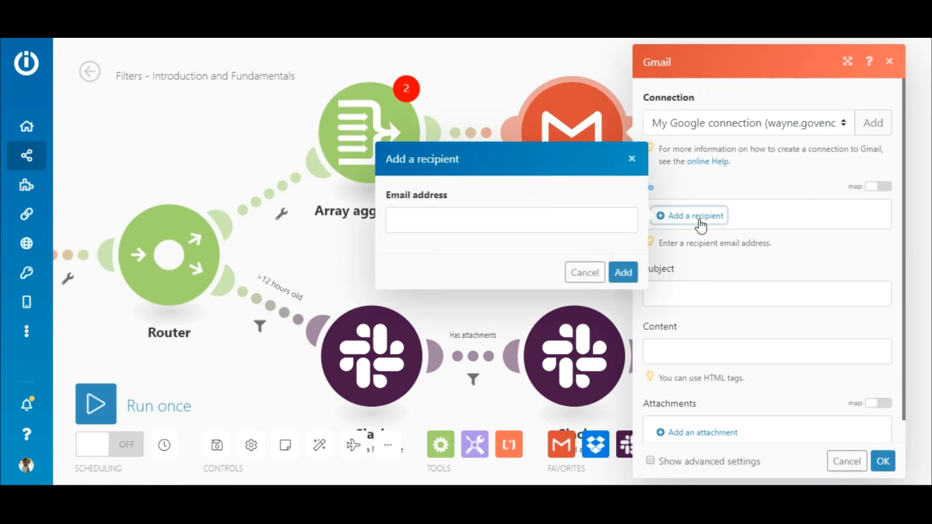
{"action": "left_click", "coordinate": [570, 219]}
{"action": "type", "text": "a"}
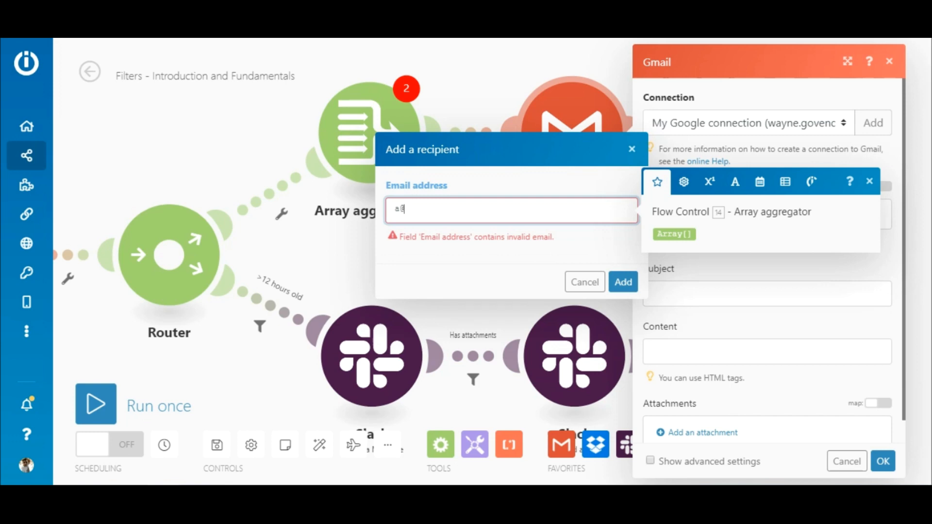
{"action": "type", "text": "@b.com"}
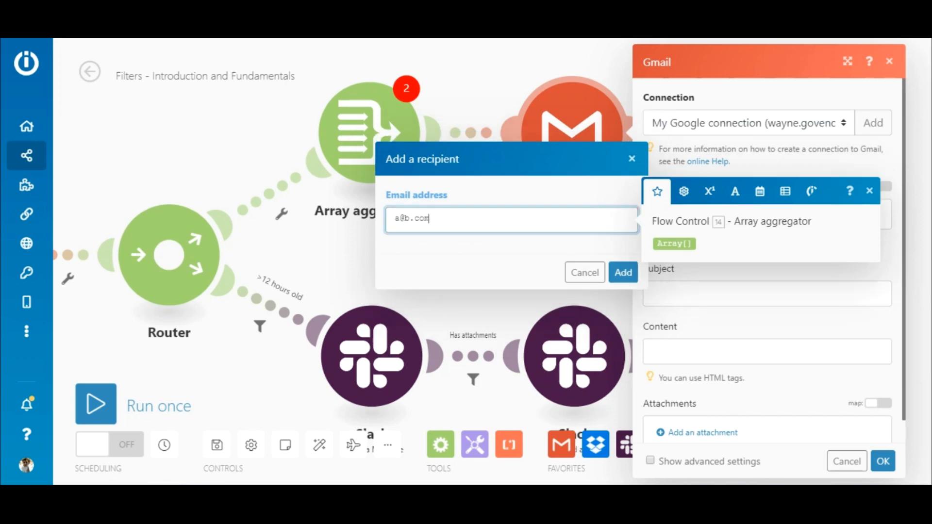
{"action": "left_click", "coordinate": [622, 272]}
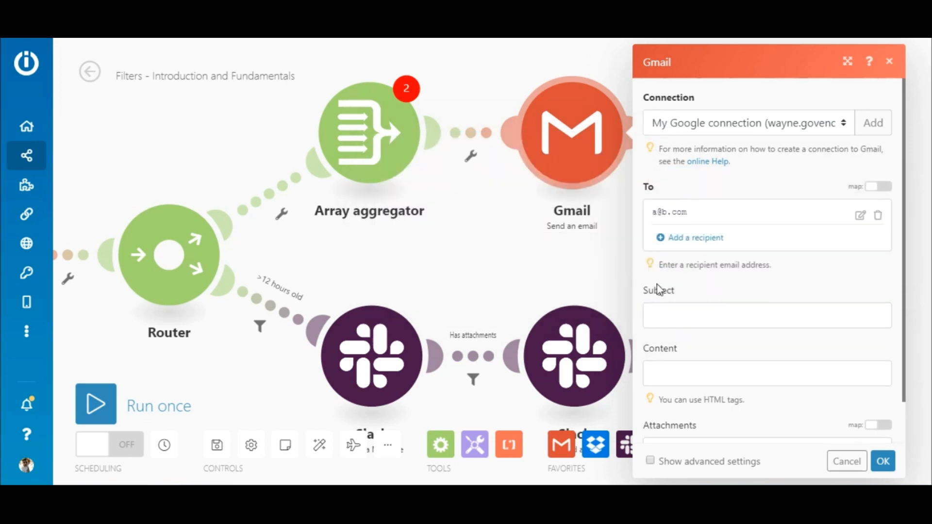
- Set the email's subject to "Honeymoon/Holiday" and its content to "Test"
{"action": "left_click", "coordinate": [687, 309]}
{"action": "type", "text": "Honeymoon/Holiday"}
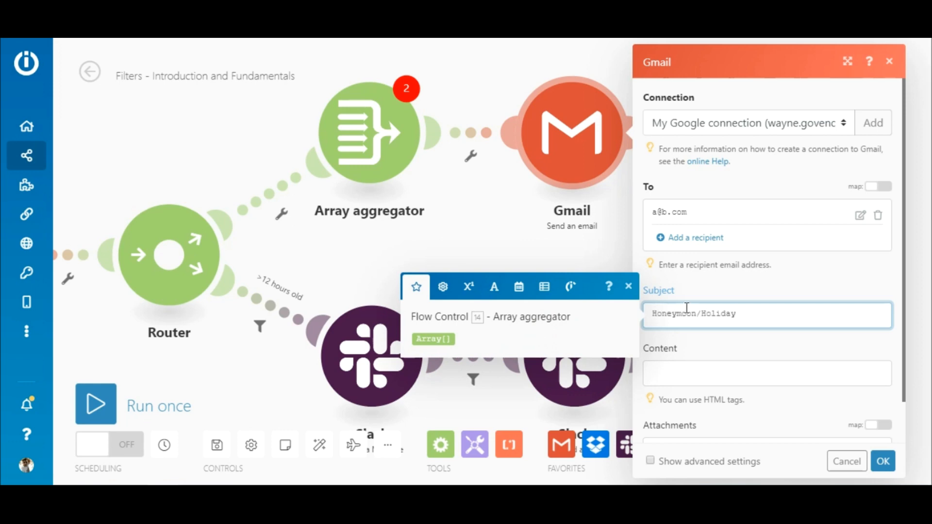
{"action": "left_click", "coordinate": [762, 380]}
{"action": "type", "text": "Test"}
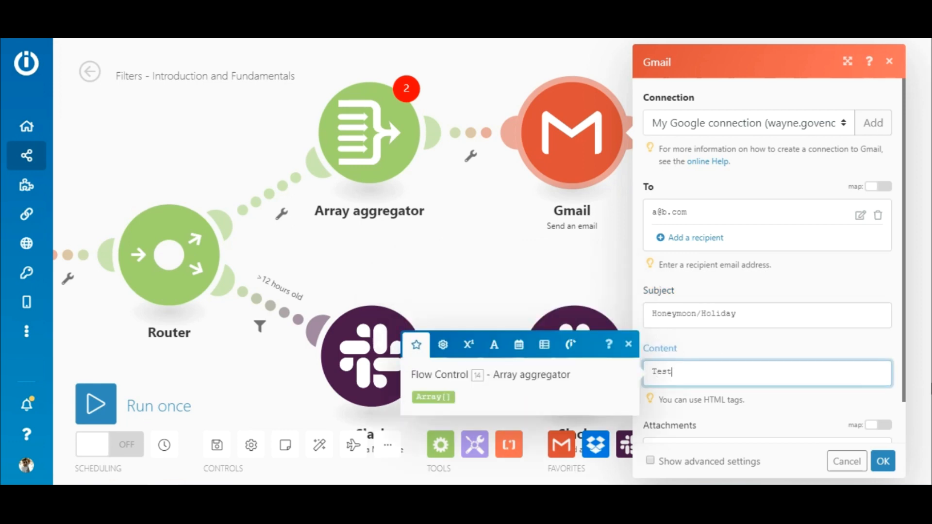
- Enable mapping for the email's attachments, map the Array aggregator's Array[] output to them, and save the module
{"action": "left_click_drag", "start_coordinate": [902, 383], "coordinate": [906, 427]}
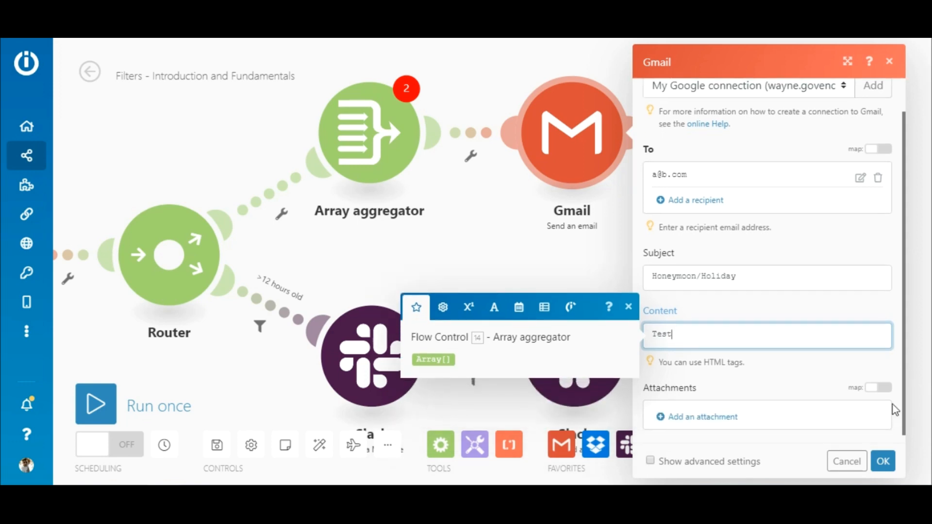
{"action": "left_click", "coordinate": [878, 387]}
{"action": "left_click", "coordinate": [748, 420]}
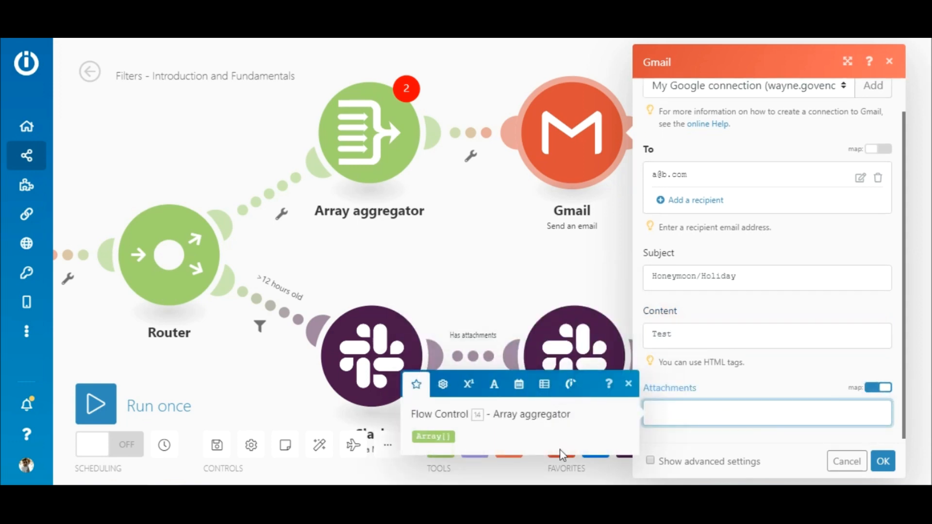
{"action": "left_click", "coordinate": [432, 437]}
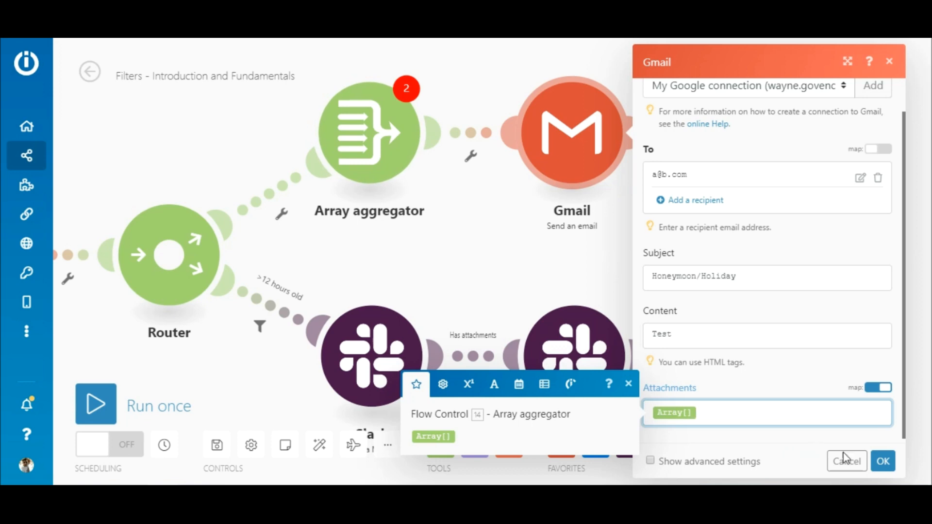
{"action": "left_click", "coordinate": [882, 462]}
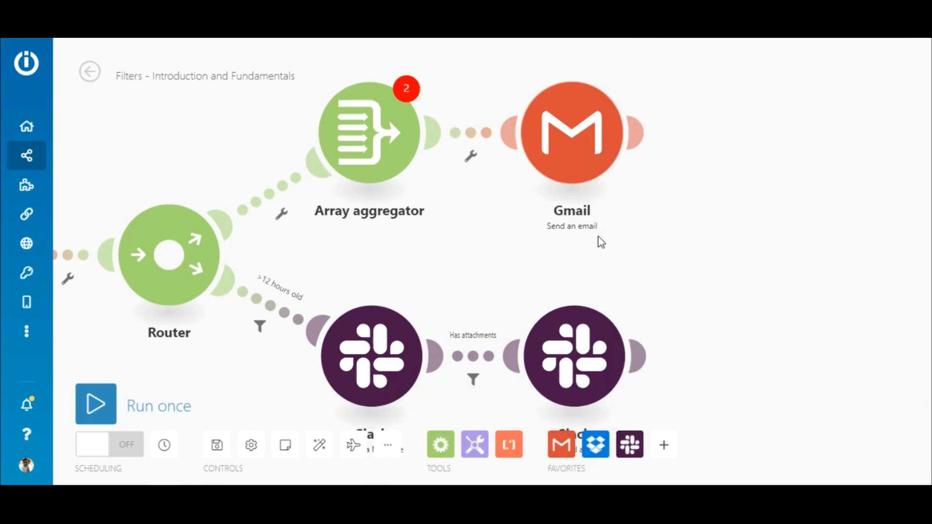
- Set the Array aggregator's source module to Gmail - Watch emails and its target structure type to the Gmail module's Attachments
{"action": "left_click", "coordinate": [382, 157]}
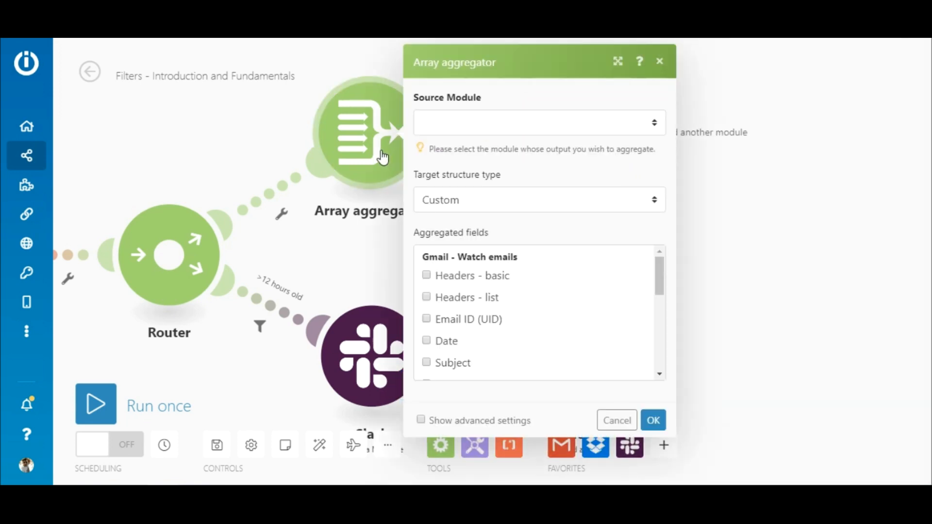
{"action": "left_click", "coordinate": [505, 126]}
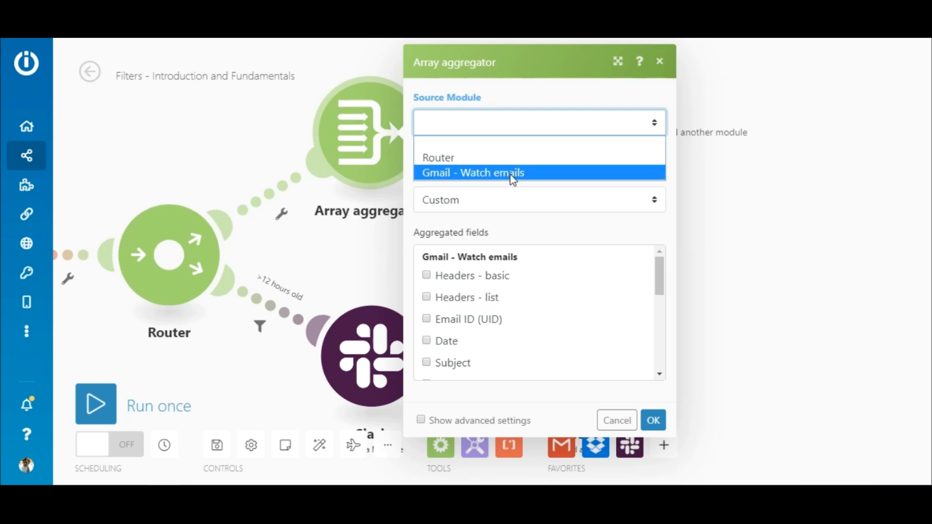
{"action": "left_click", "coordinate": [513, 173]}
{"action": "left_click", "coordinate": [513, 196]}
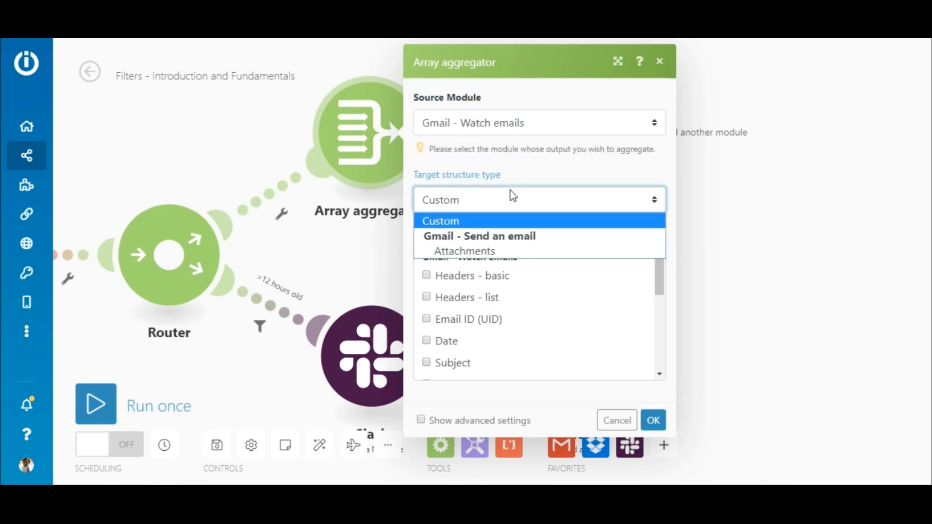
{"action": "left_click", "coordinate": [524, 253]}
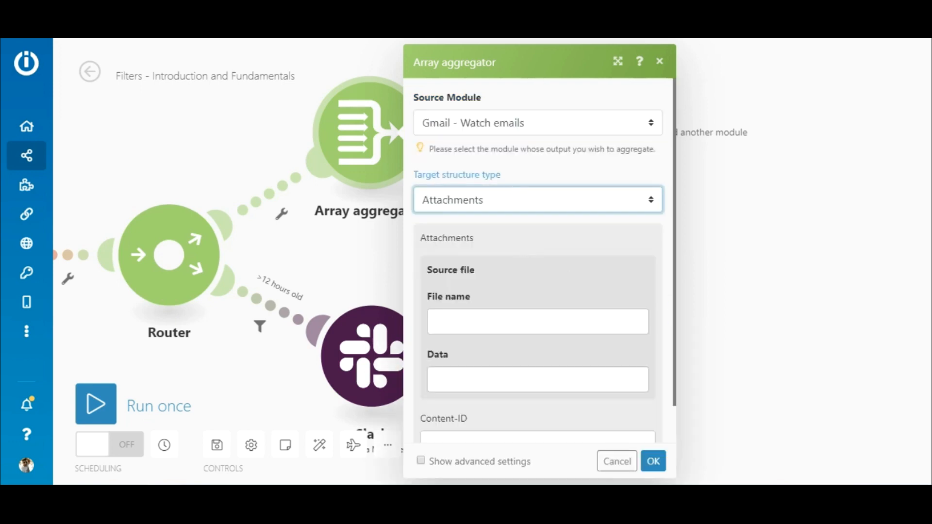
- Map the aggregator's File name, Data and Content-ID to the matching Gmail Attachments[] values and save the module
{"action": "scroll", "coordinate": [678, 342], "scroll_direction": "down", "scroll_amount": 1}
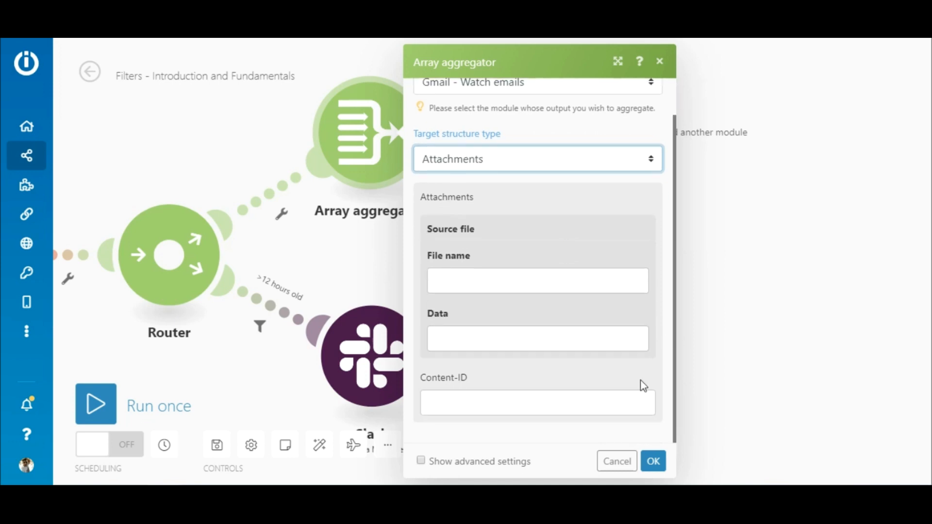
{"action": "left_click", "coordinate": [551, 282]}
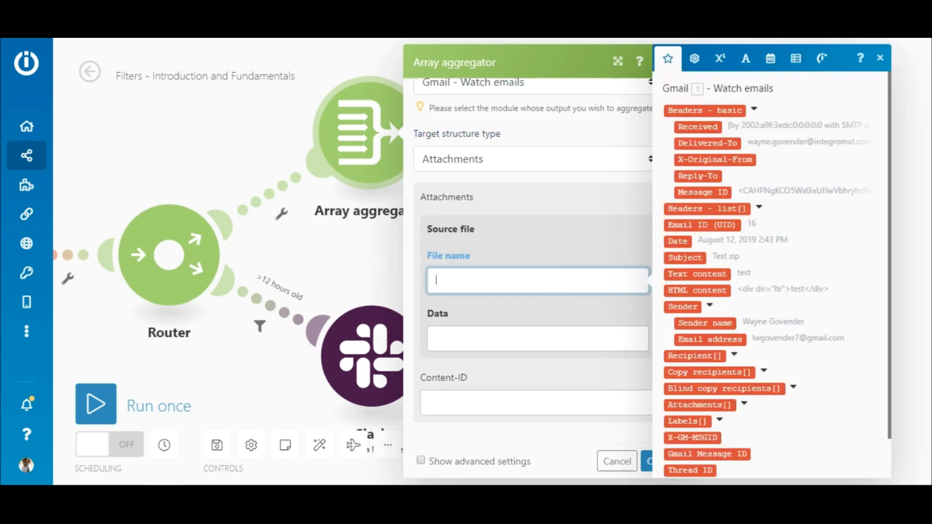
{"action": "left_click", "coordinate": [745, 405]}
{"action": "left_click", "coordinate": [707, 438]}
{"action": "left_click", "coordinate": [613, 339]}
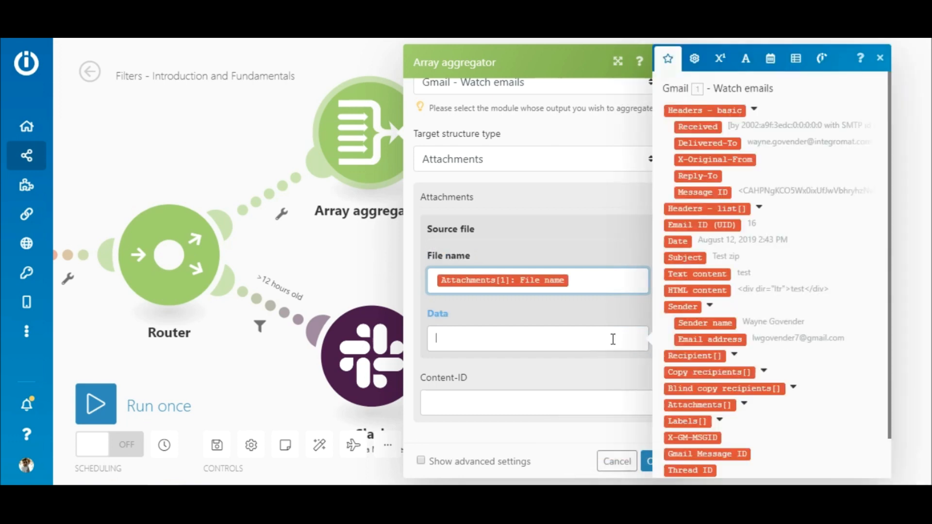
{"action": "left_click", "coordinate": [744, 405]}
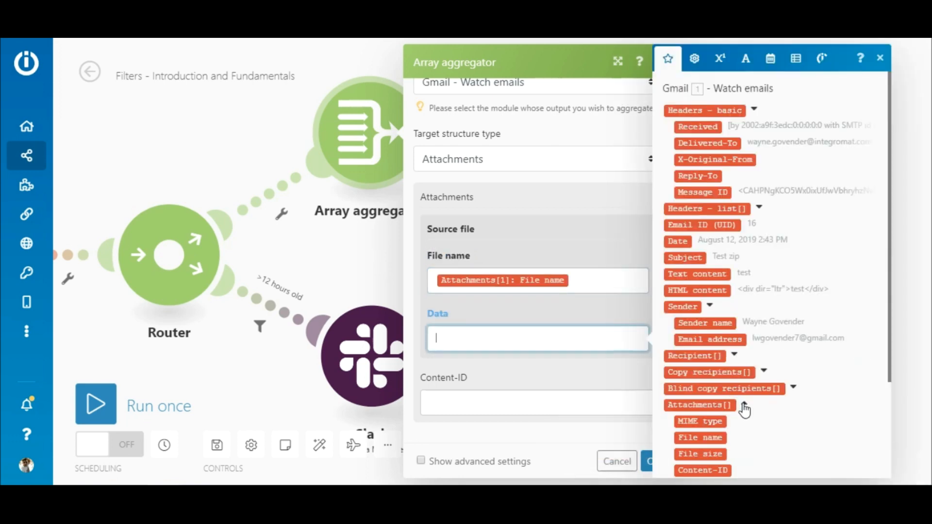
{"action": "scroll", "coordinate": [887, 379], "scroll_direction": "down", "scroll_amount": 3}
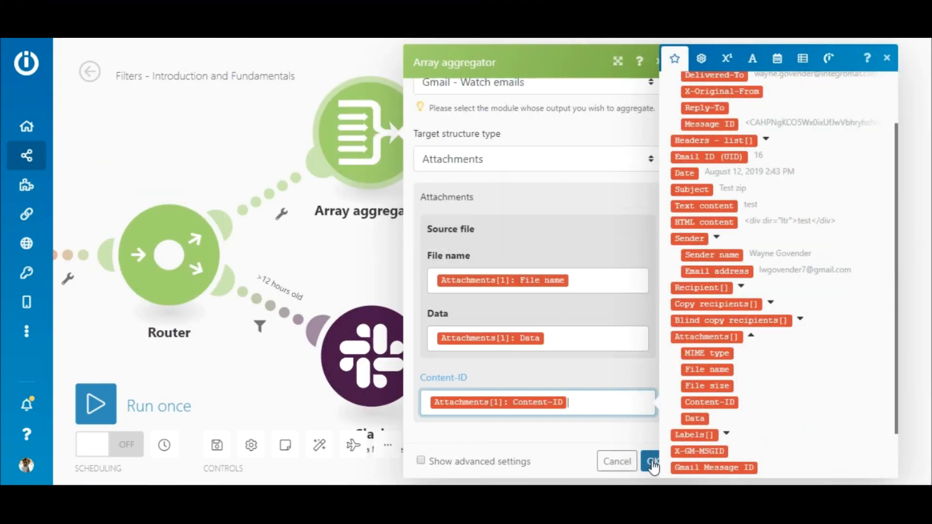
{"action": "left_click", "coordinate": [653, 465]}
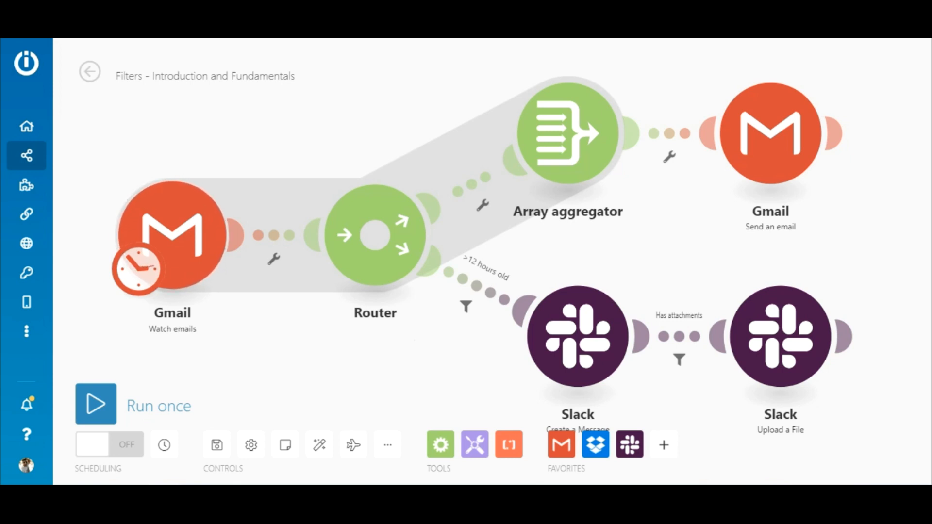
- Set up a filter between the Router and the Array aggregator labelled "Subject contains Honeymoon/Holiday"
{"action": "left_click", "coordinate": [472, 188]}
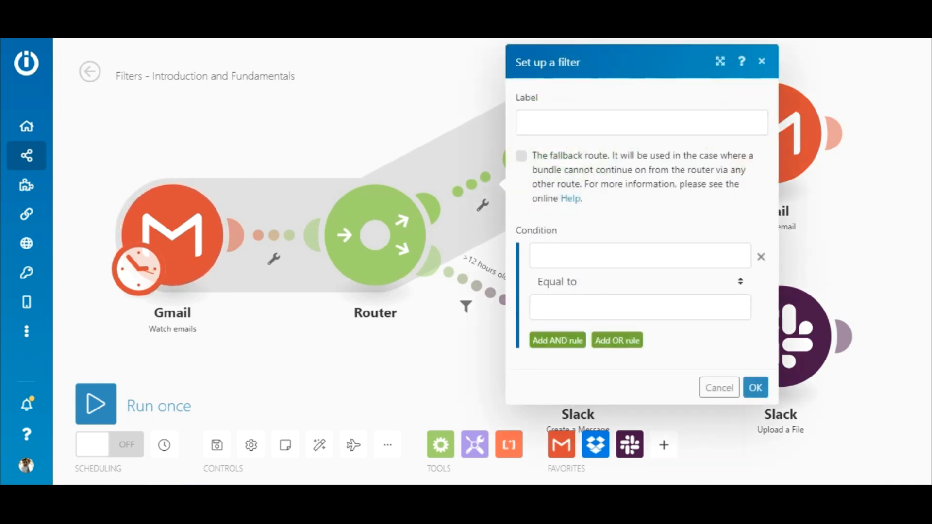
{"action": "left_click", "coordinate": [547, 122]}
{"action": "type", "text": "S"}
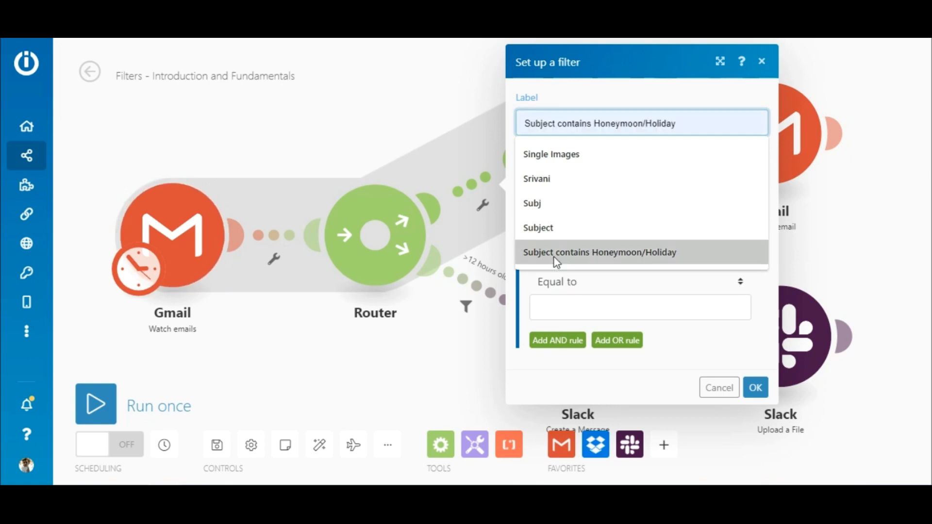
{"action": "left_click", "coordinate": [554, 257]}
- Set the Honeymoon/Holiday filter's condition to Subject Contains (case insensitive) Honeymoon, with an OR rule for Subject containing Holiday
{"action": "left_click", "coordinate": [582, 257]}
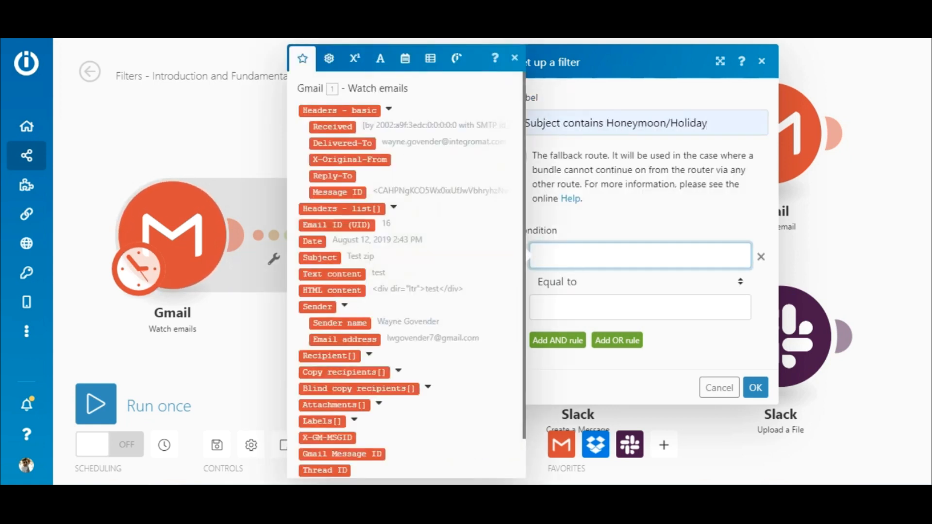
{"action": "left_click", "coordinate": [330, 258]}
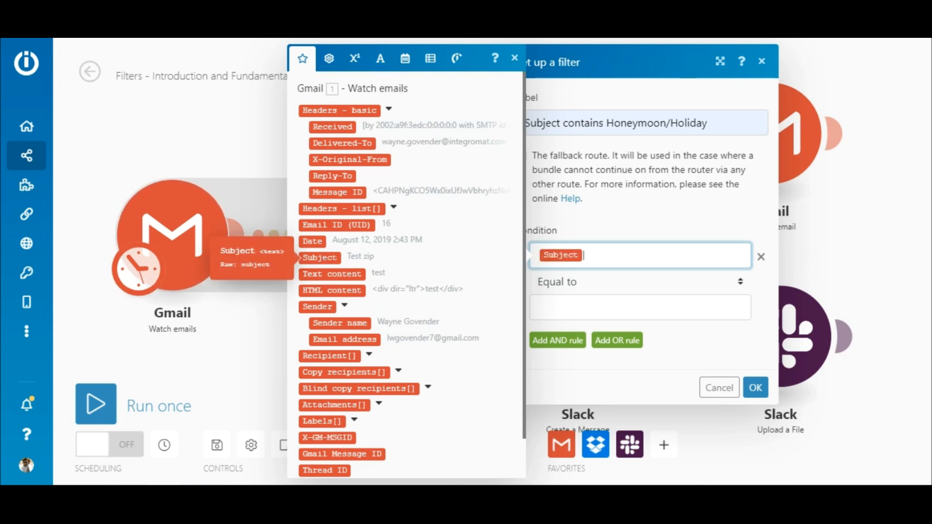
{"action": "left_click", "coordinate": [733, 290]}
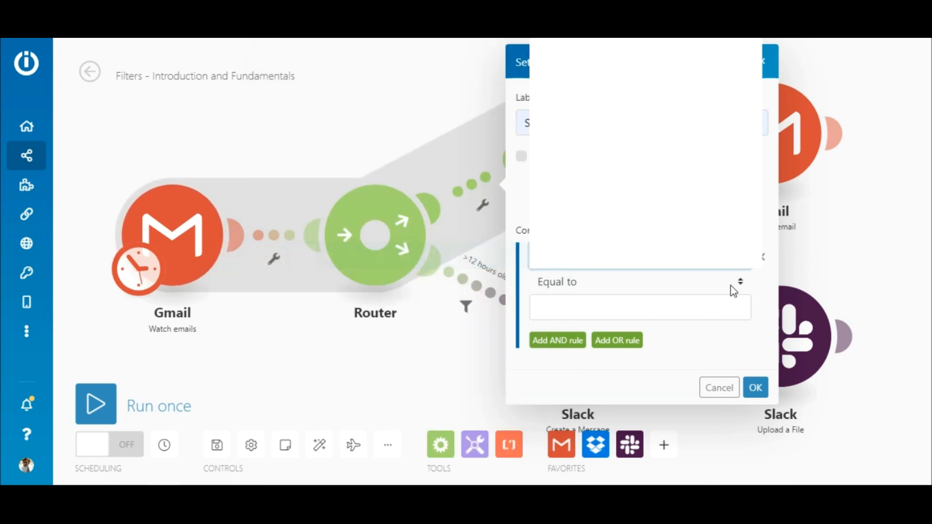
{"action": "left_click", "coordinate": [686, 128]}
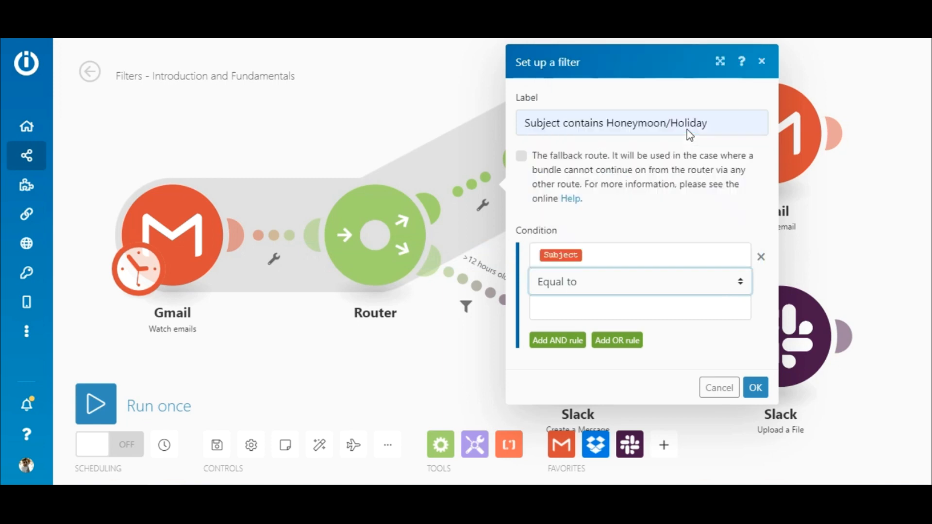
{"action": "left_click", "coordinate": [654, 309]}
{"action": "type", "text": "Honeymoon"}
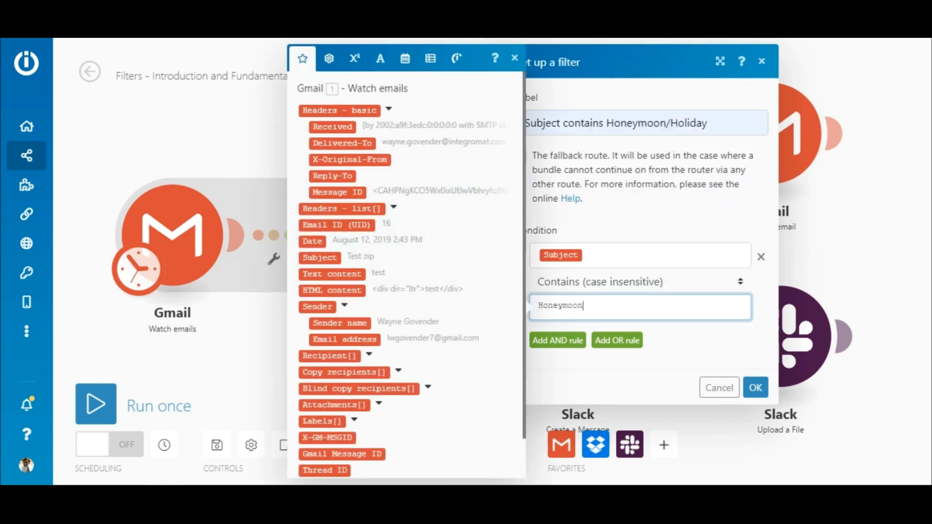
{"action": "left_click", "coordinate": [637, 341]}
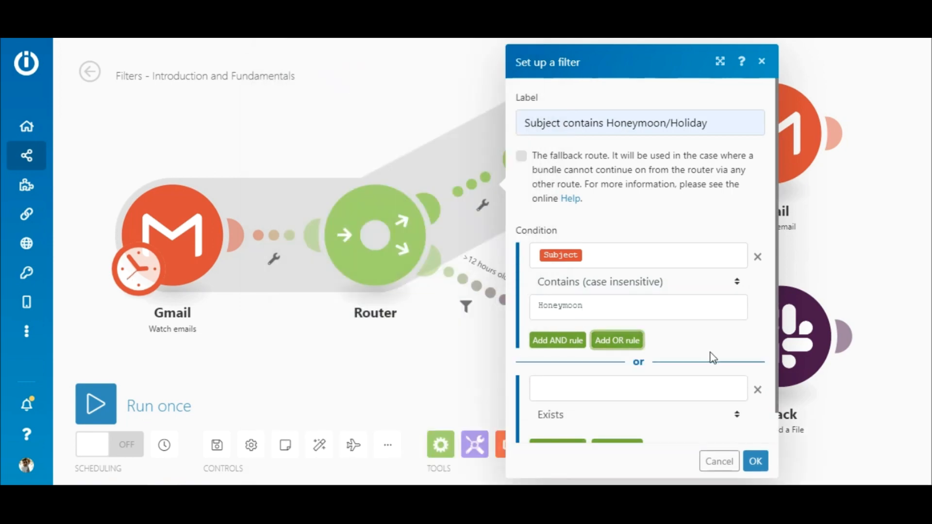
{"action": "left_click", "coordinate": [701, 386]}
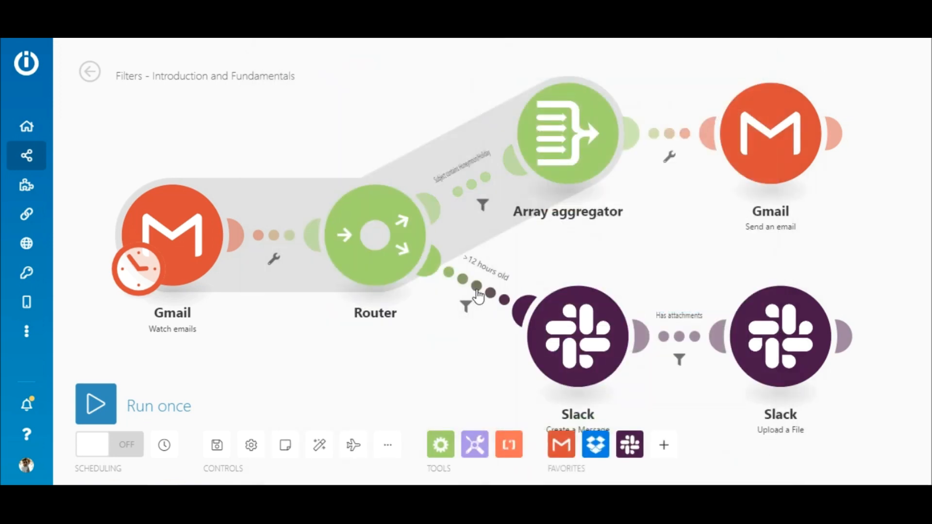
- Remove the condition and label from the ">12 hours old" filter between the Router and the Slack message module, and confirm
{"action": "left_click", "coordinate": [476, 293]}
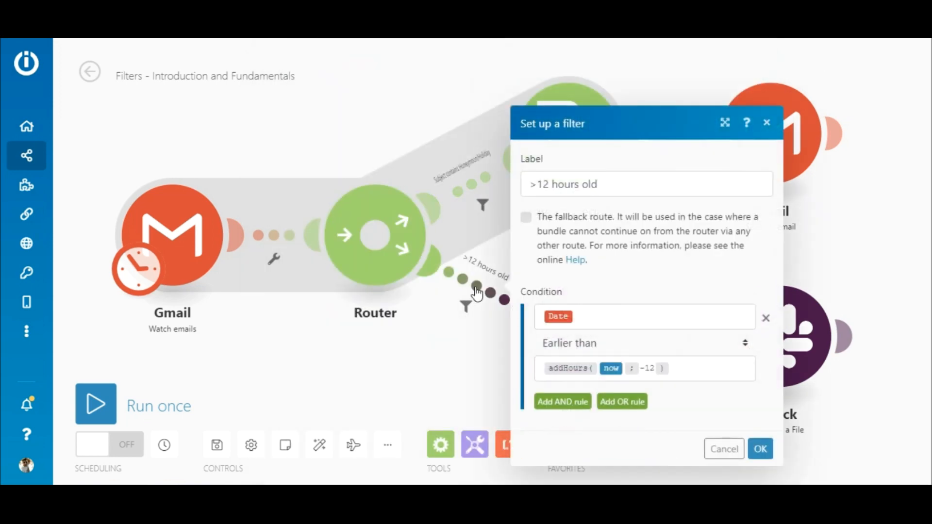
{"action": "left_click", "coordinate": [766, 319]}
{"action": "left_click_drag", "start_coordinate": [655, 226], "coordinate": [502, 247]}
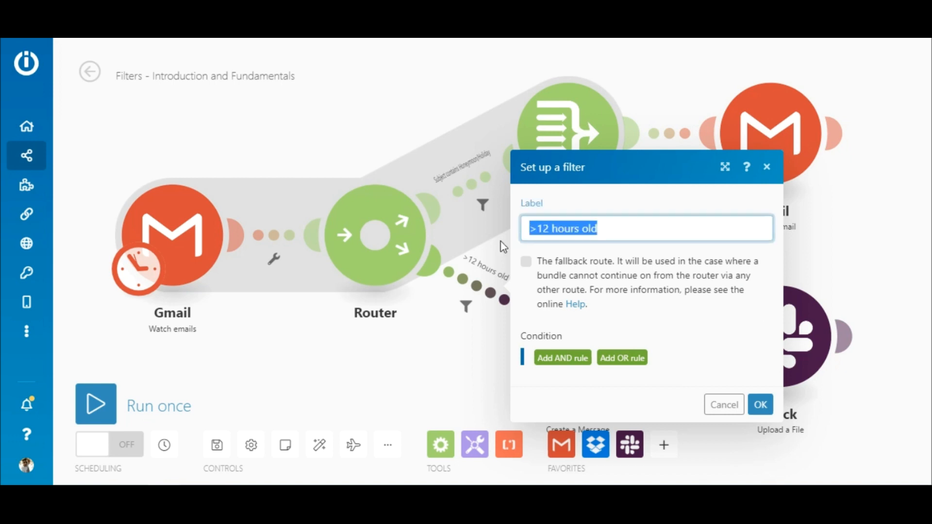
{"action": "key", "text": "BackSpace"}
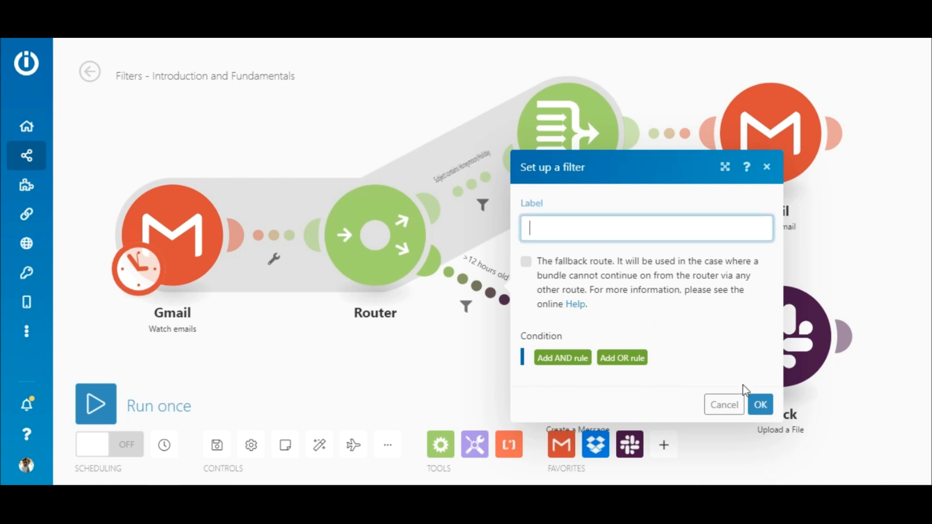
{"action": "left_click", "coordinate": [761, 406]}
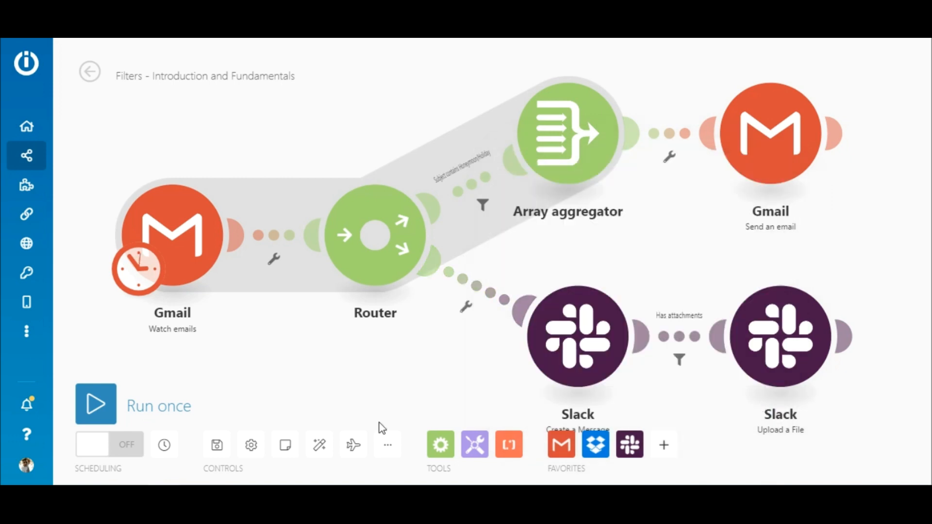
- Save the scenario, run it once and close the execution log
{"action": "left_click", "coordinate": [219, 449]}
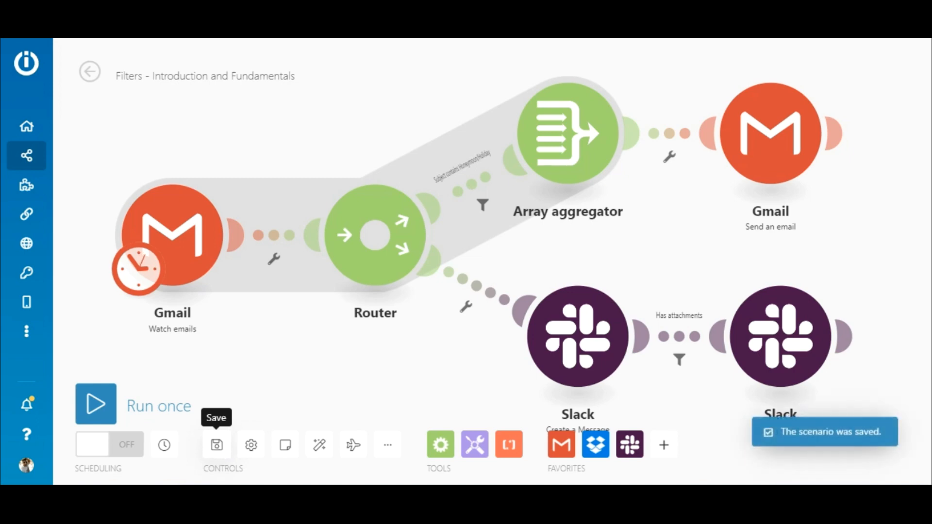
{"action": "left_click", "coordinate": [96, 405]}
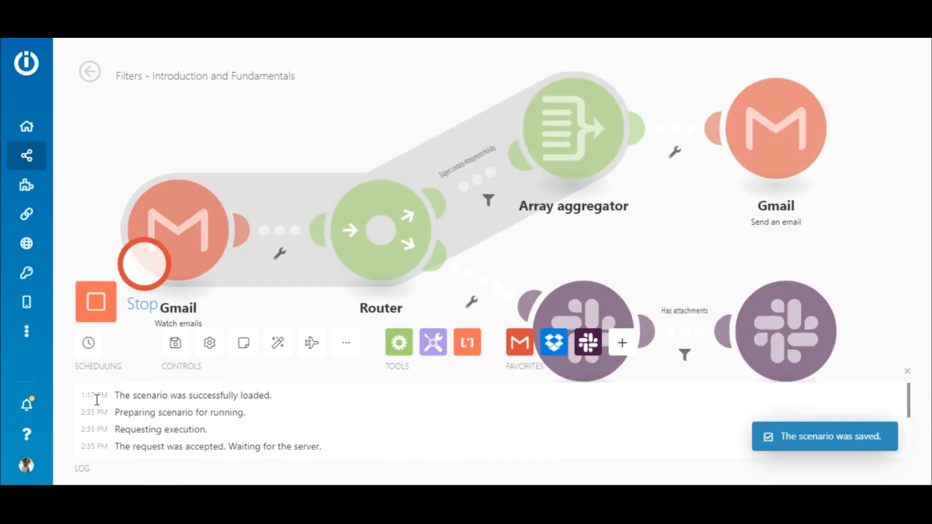
{"action": "left_click", "coordinate": [907, 372]}
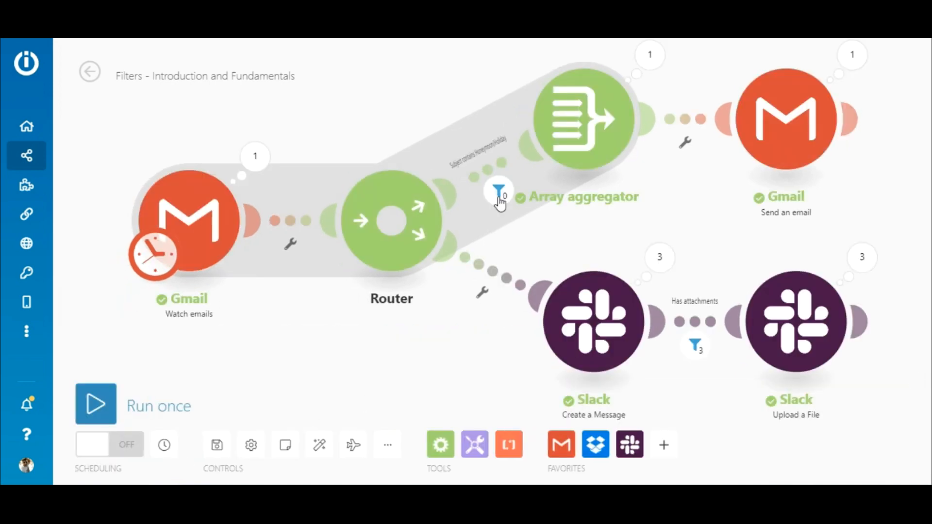
- Inspect the run results of the Honeymoon/Holiday filter, the Array aggregator and the Gmail Send an email module
{"action": "left_click", "coordinate": [498, 191]}
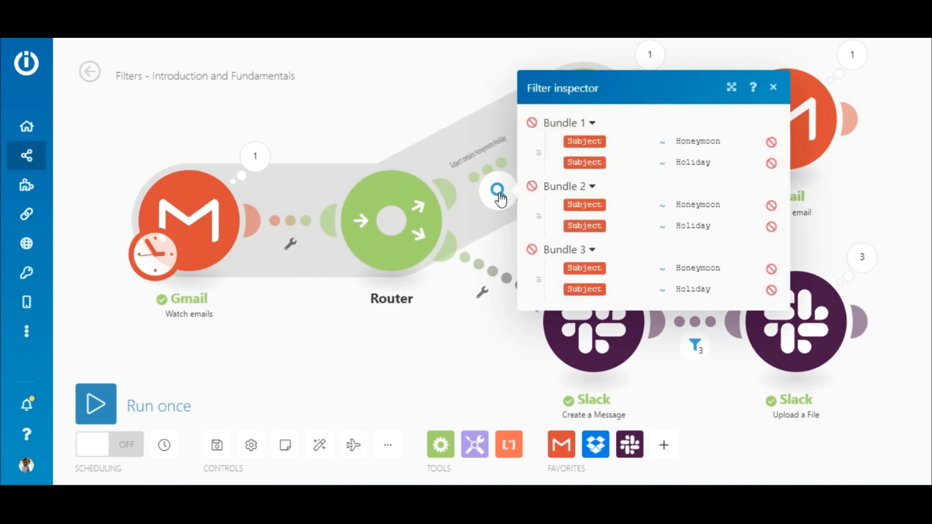
{"action": "left_click", "coordinate": [498, 195]}
{"action": "left_click", "coordinate": [648, 57]}
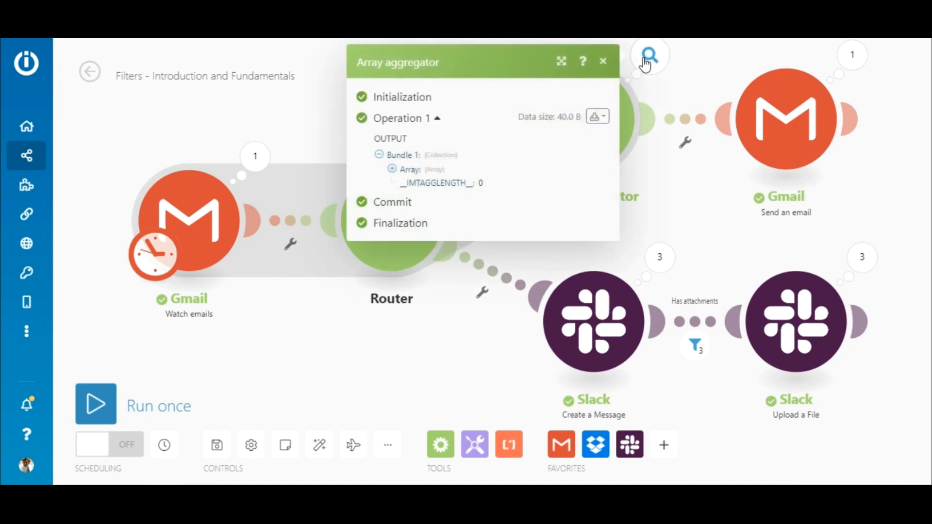
{"action": "left_click", "coordinate": [648, 56]}
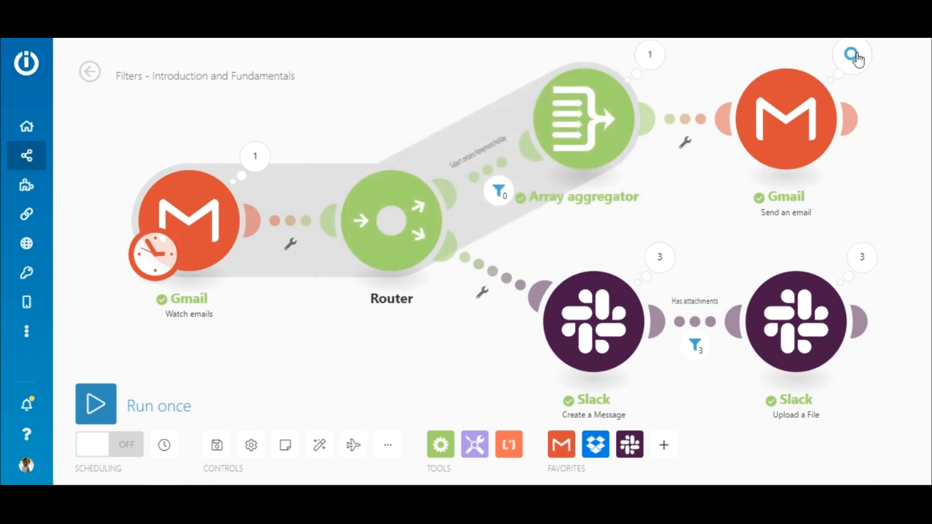
{"action": "left_click", "coordinate": [852, 55]}
{"action": "left_click", "coordinate": [856, 58]}
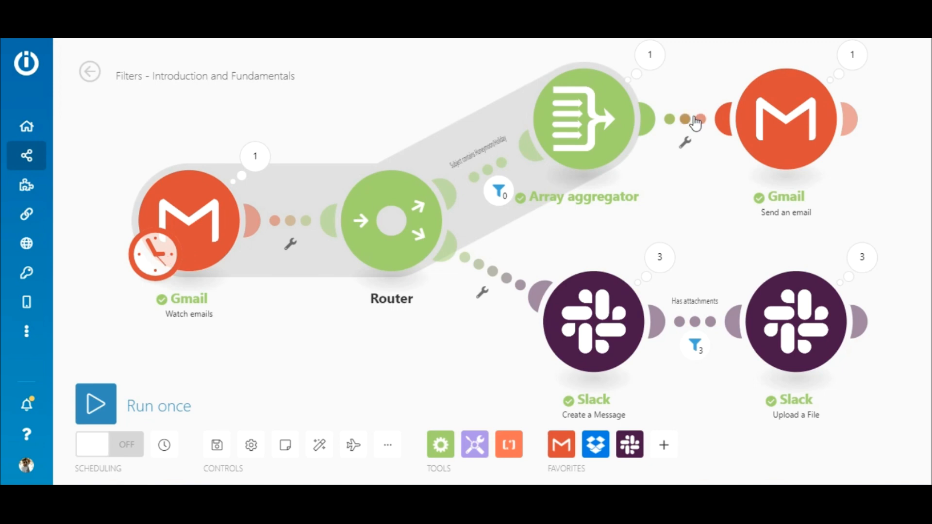
- Set up a filter between the Array aggregator and the Gmail Send an email module labelled "Array > 0"
{"action": "left_click", "coordinate": [696, 119]}
{"action": "left_click", "coordinate": [611, 127]}
{"action": "type", "text": "A"}
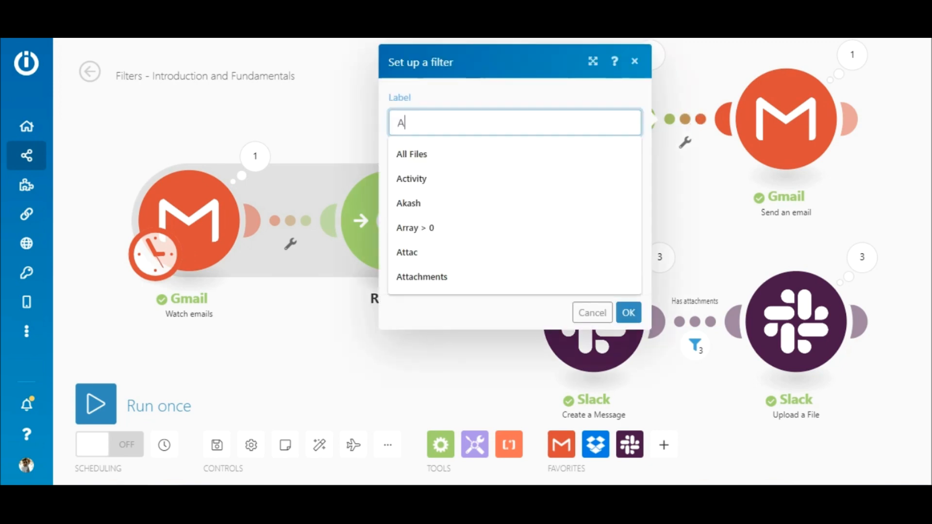
{"action": "left_click", "coordinate": [530, 221]}
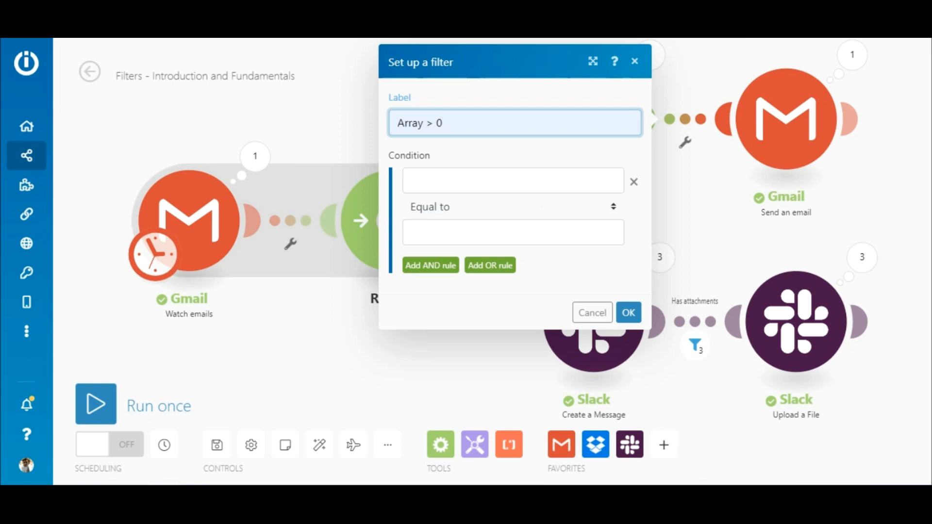
- Set the filter condition to the aggregator's __IMTAGGLENGTH__ with the operator Array length greater than 0, and confirm
{"action": "left_click", "coordinate": [561, 180]}
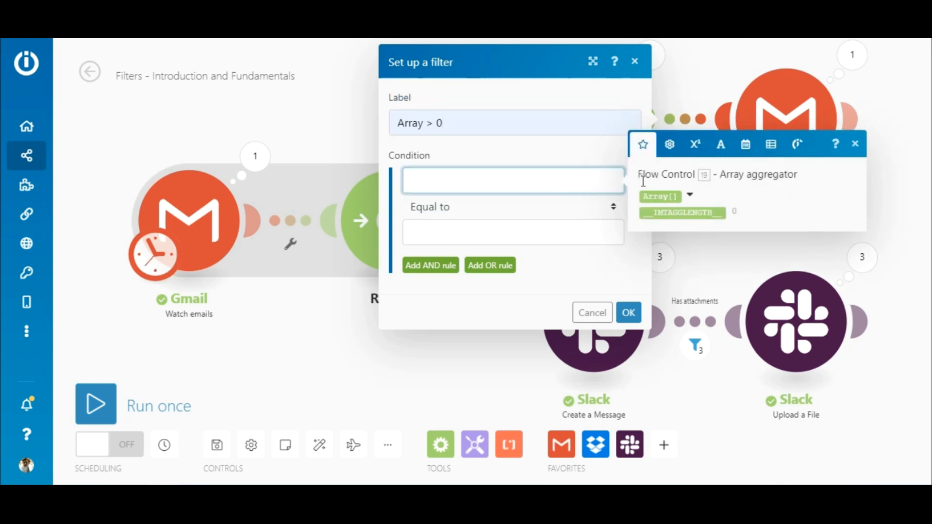
{"action": "left_click", "coordinate": [708, 214]}
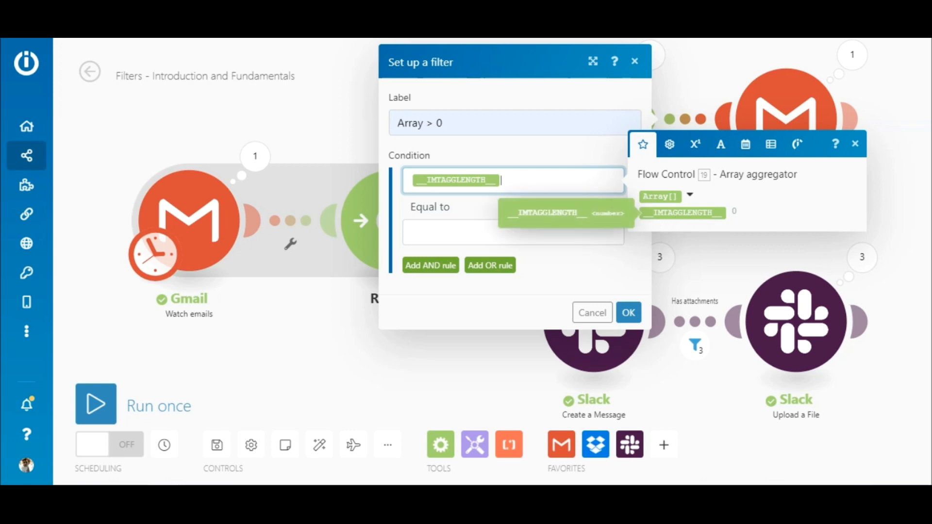
{"action": "left_click", "coordinate": [592, 222]}
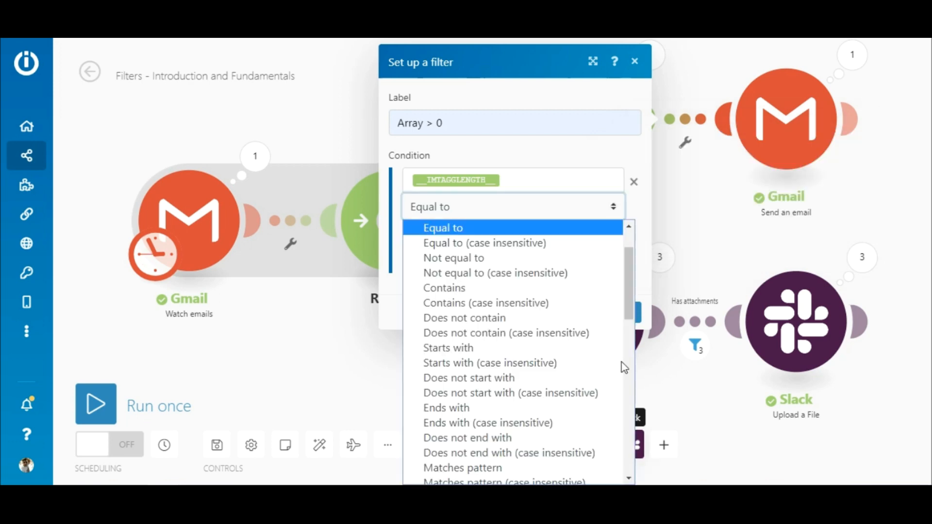
{"action": "left_click_drag", "start_coordinate": [628, 245], "coordinate": [630, 426]}
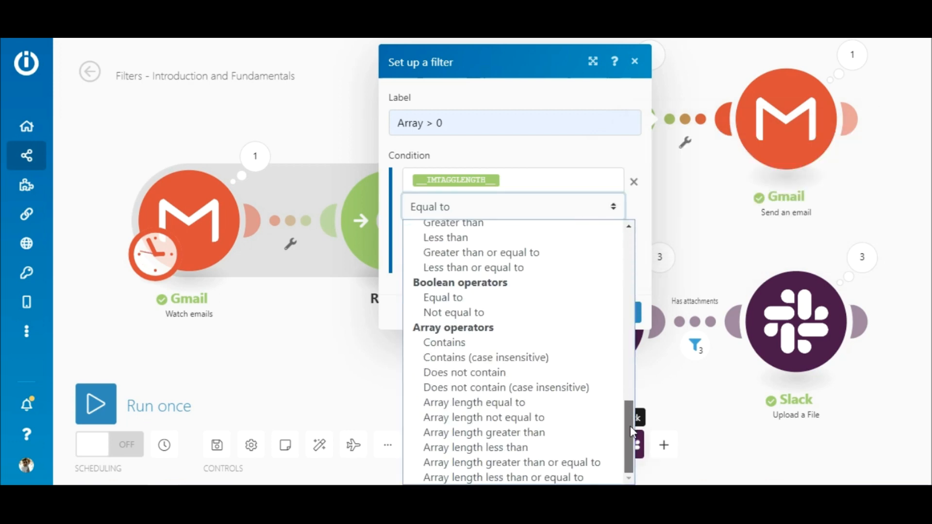
{"action": "left_click", "coordinate": [578, 434]}
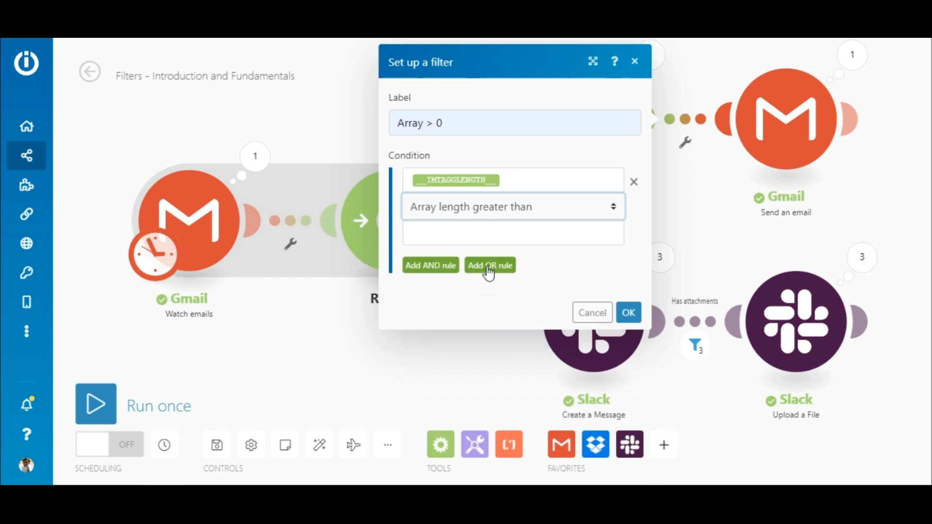
{"action": "left_click", "coordinate": [492, 235]}
{"action": "type", "text": "0"}
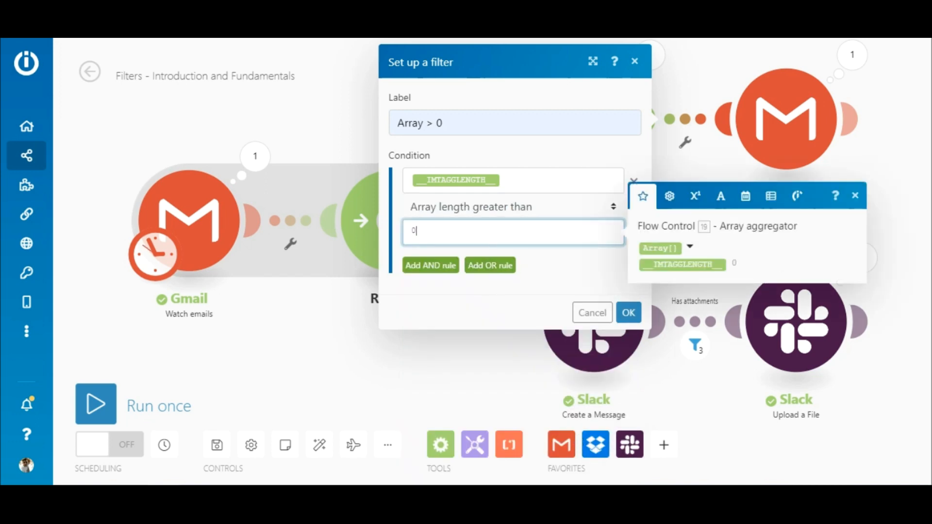
{"action": "left_click", "coordinate": [628, 313]}
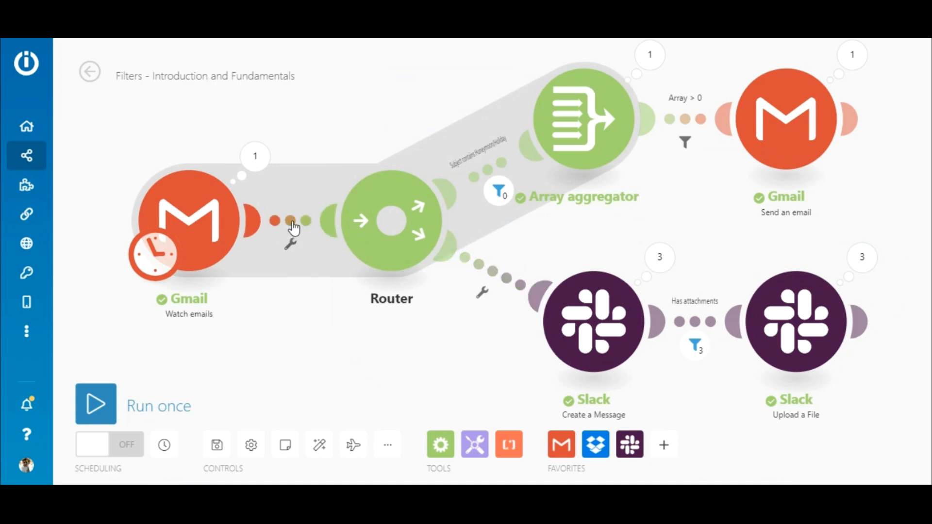
- Set up a filter between Gmail - Watch emails and the Router labelled "Subject contains Honeymoon/Holiday"
{"action": "left_click", "coordinate": [294, 226]}
{"action": "left_click", "coordinate": [414, 156]}
{"action": "type", "text": "Subject"}
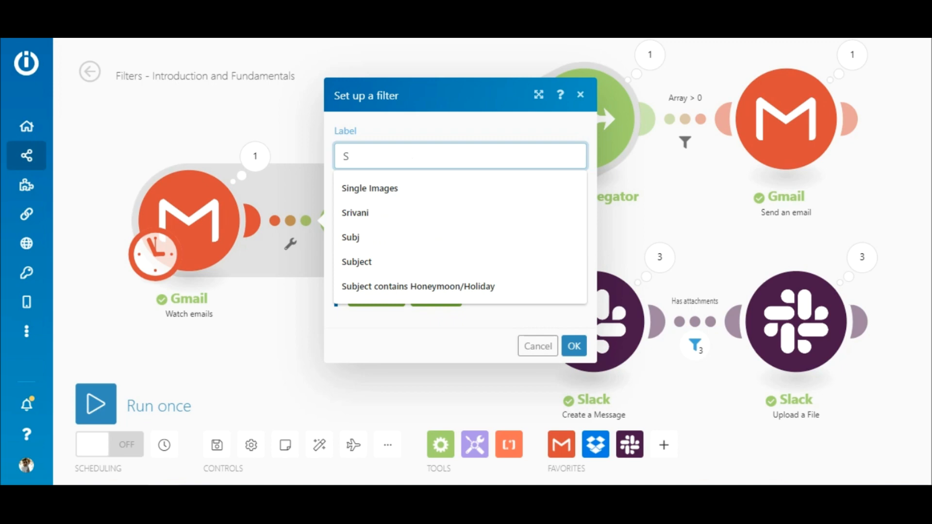
{"action": "left_click", "coordinate": [430, 285]}
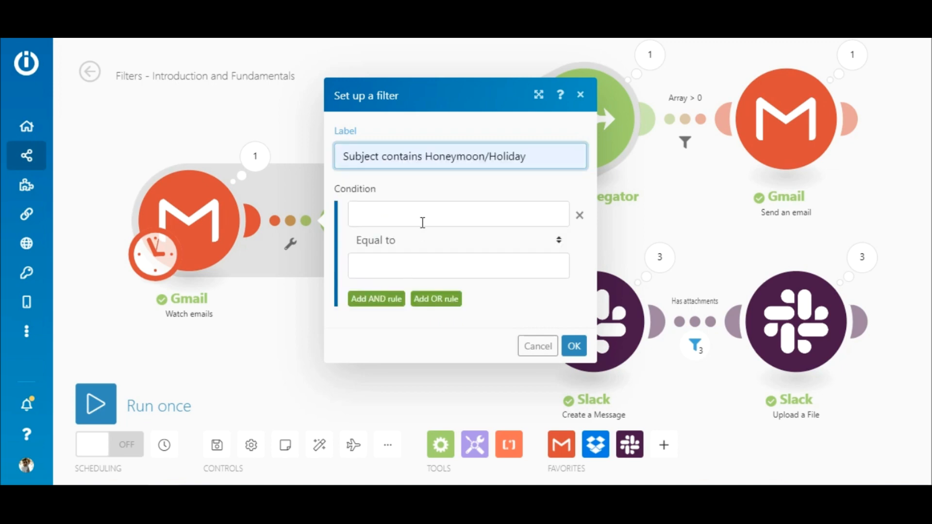
- Set this filter's condition to Subject Contains (case insensitive) Honeymoon or Subject Contains (case insensitive) Holiday, and confirm
{"action": "left_click", "coordinate": [422, 221]}
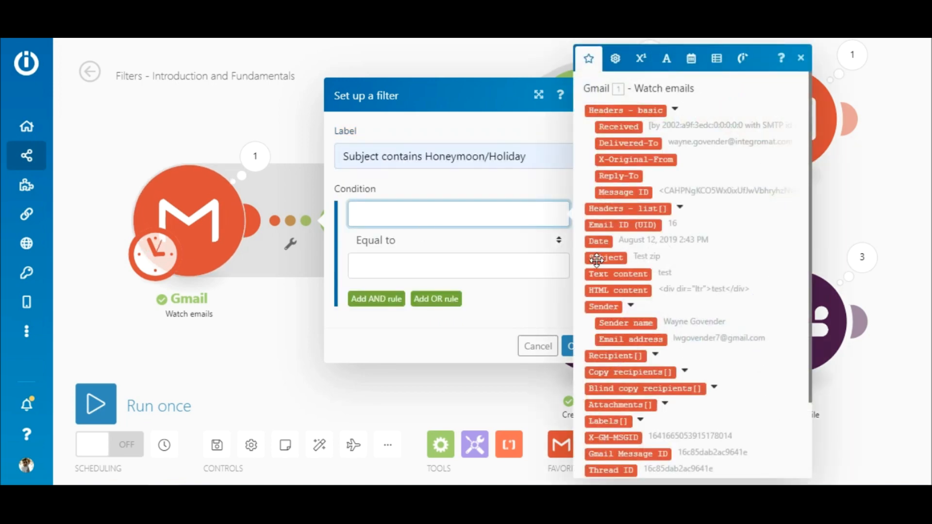
{"action": "left_click", "coordinate": [605, 258]}
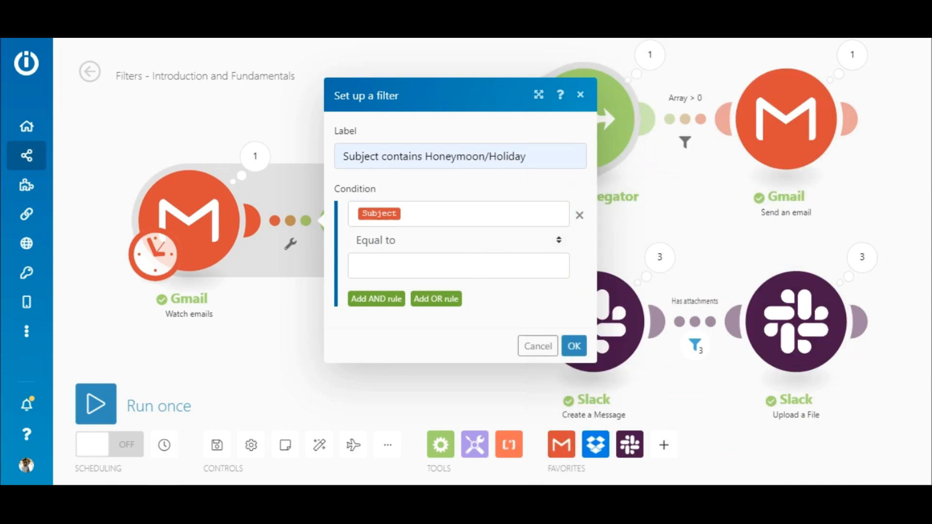
{"action": "left_click", "coordinate": [558, 243]}
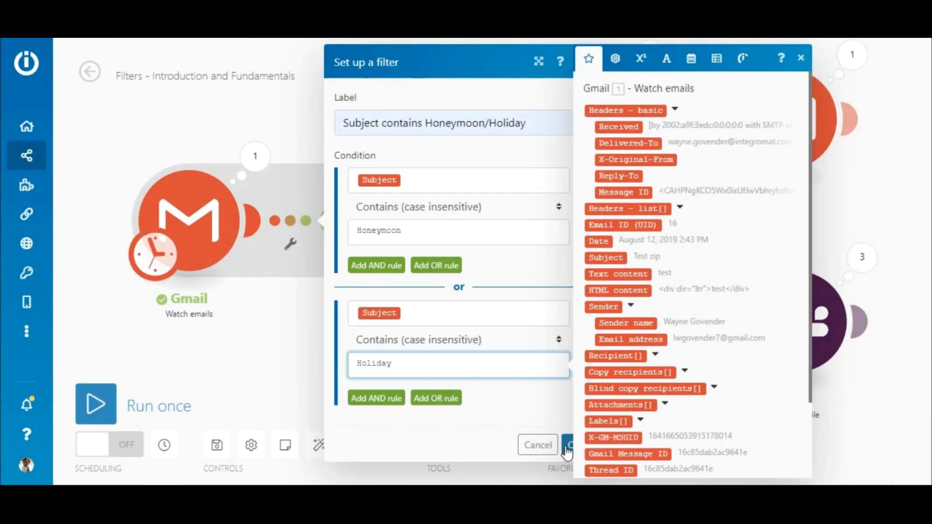
{"action": "left_click", "coordinate": [563, 443]}
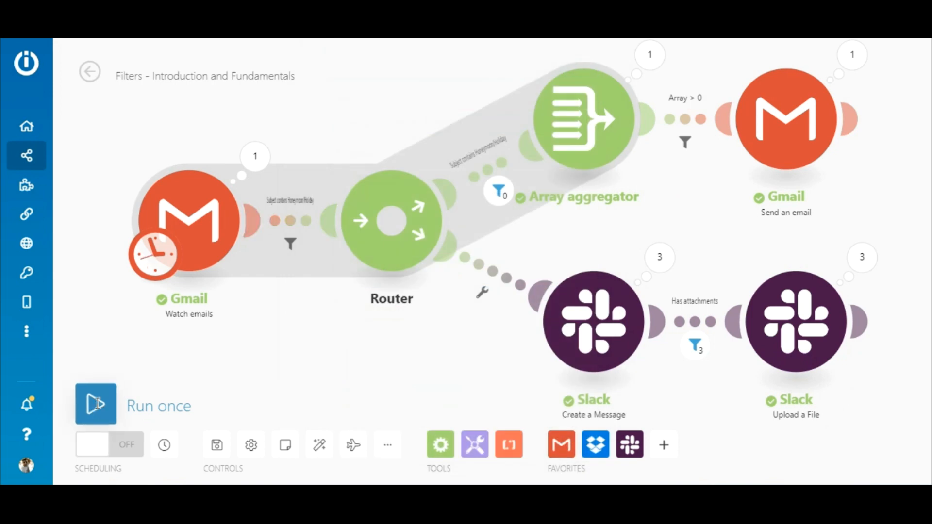
- Run the scenario once, close the log and inspect how the filter between Gmail and the Router processed the bundles
{"action": "left_click", "coordinate": [92, 403]}
{"action": "left_click", "coordinate": [907, 371]}
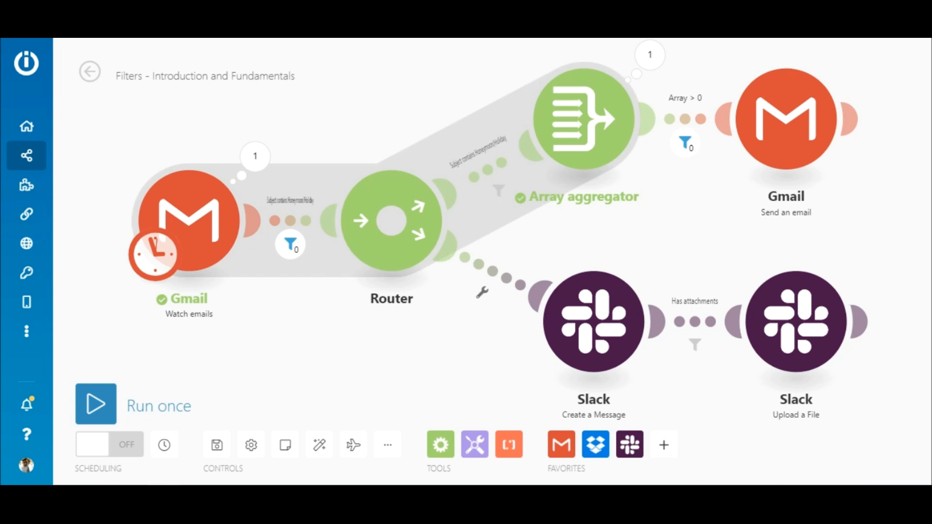
{"action": "left_click", "coordinate": [290, 246]}
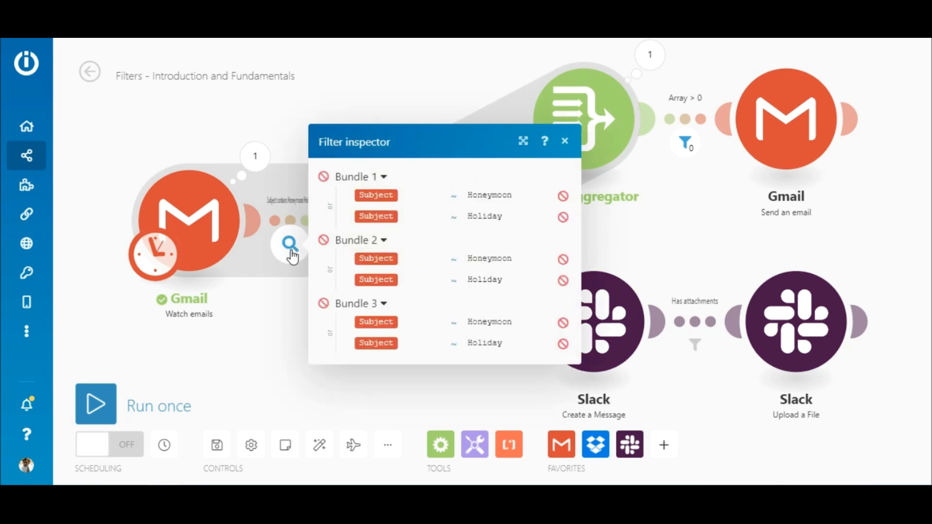
- Inspect the Array aggregator's output bundle and how the Array > 0 filter before Gmail - Send an email processed it
{"action": "left_click", "coordinate": [291, 255]}
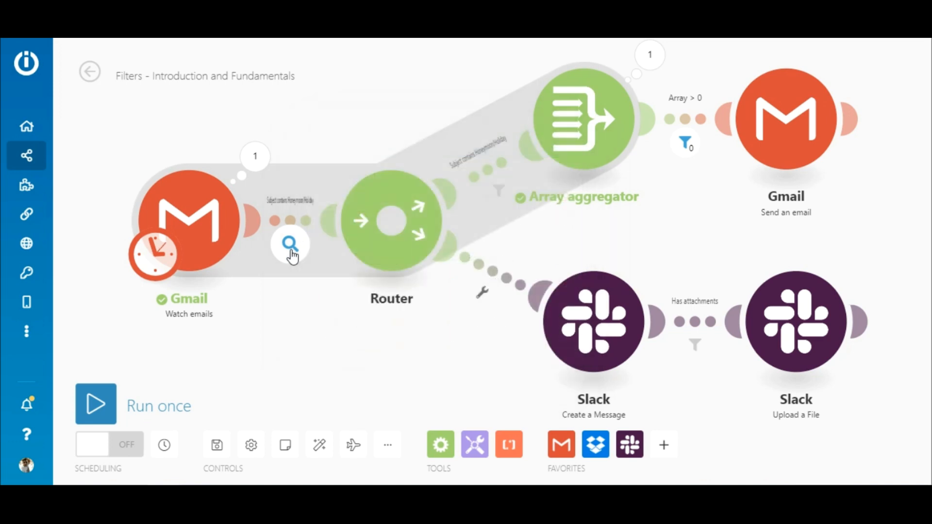
{"action": "left_click", "coordinate": [645, 64]}
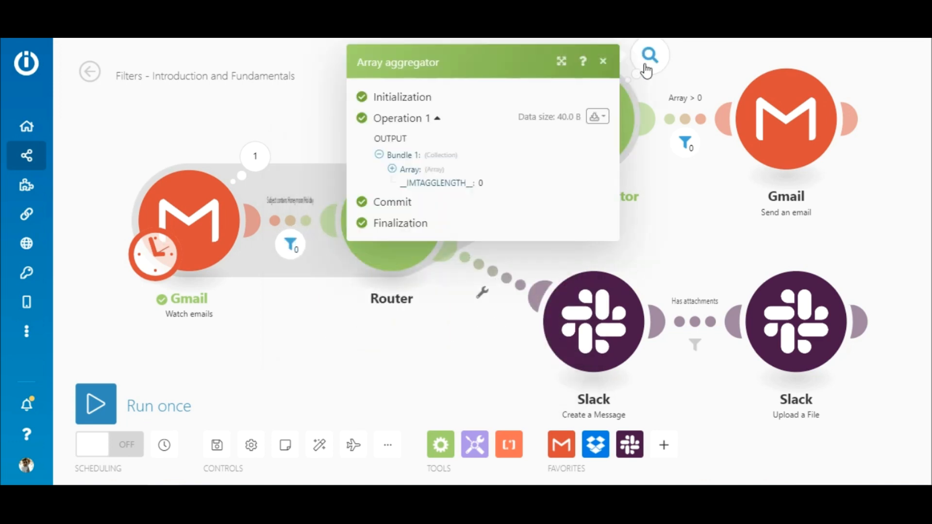
{"action": "left_click", "coordinate": [646, 68]}
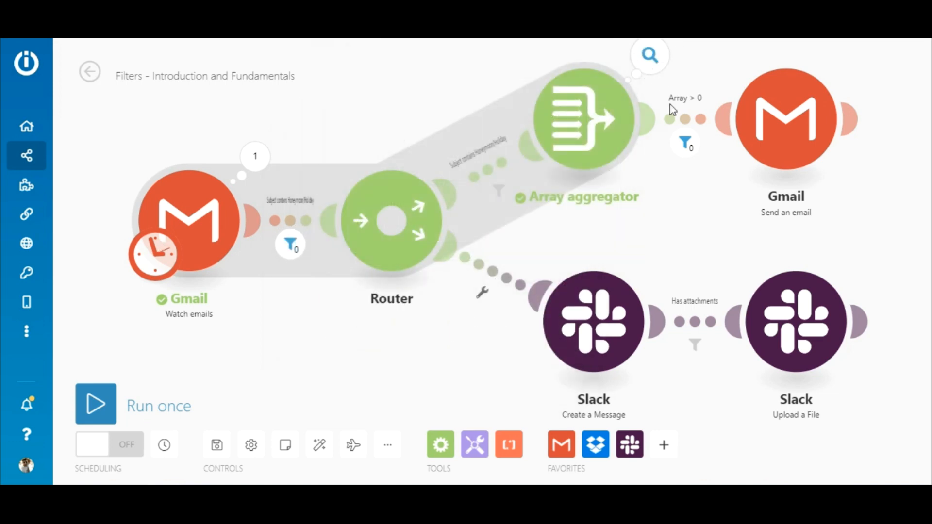
{"action": "left_click", "coordinate": [685, 145]}
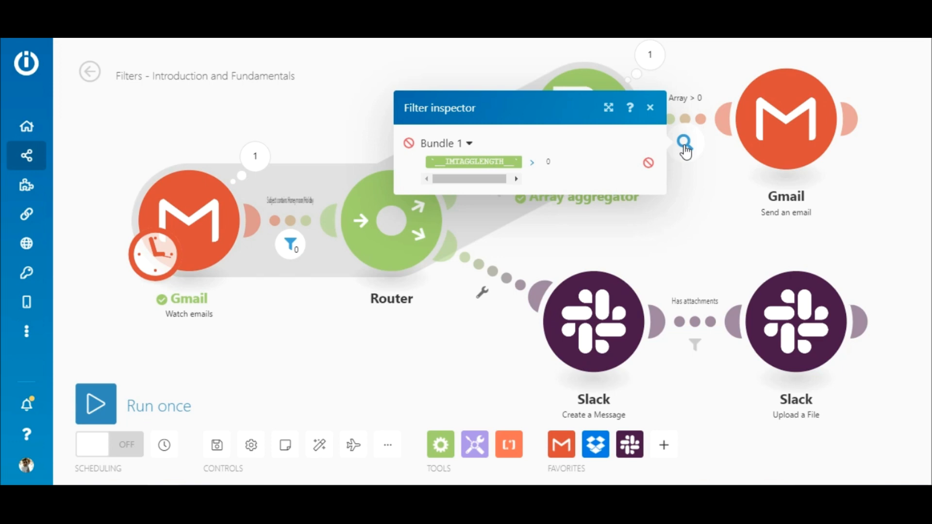
{"action": "left_click", "coordinate": [684, 146]}
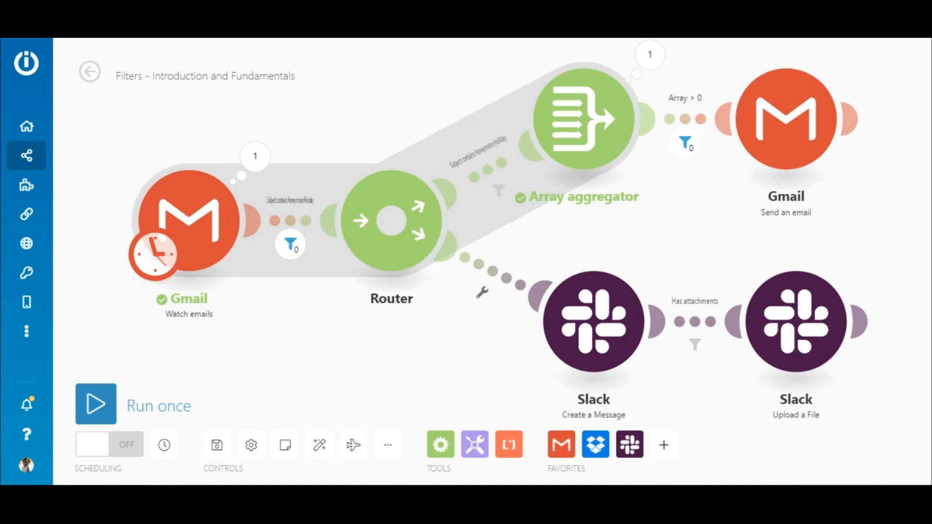
{"action": "left_click", "coordinate": [493, 279]}
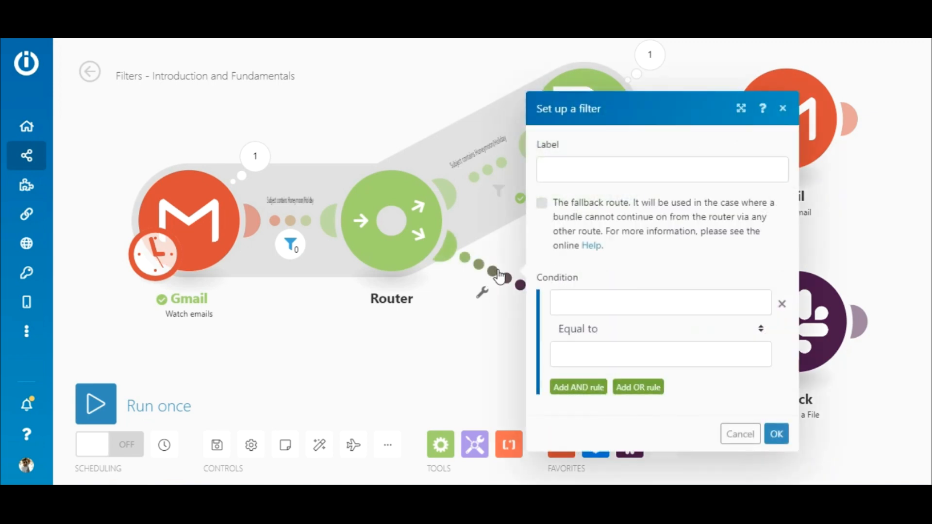
{"action": "left_click", "coordinate": [542, 203]}
{"action": "left_click", "coordinate": [543, 204]}
{"action": "key", "text": "Escape"}
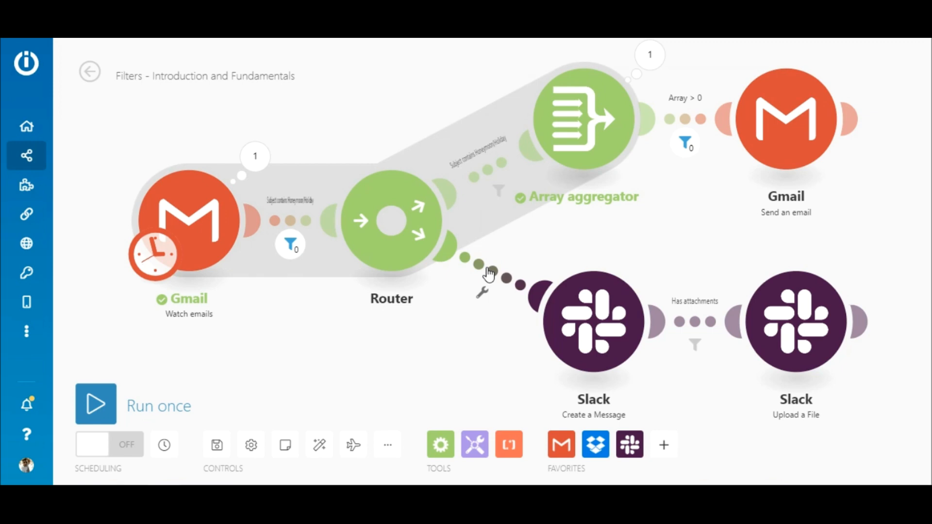
- Add a Router-to-Slack filter labelled "Subject does not contain Honeymoon/Holiday": Subject Does not contain (case insensitive) Honeymoon or Subject Does not contain (case insensitive) Holiday
{"action": "left_click", "coordinate": [489, 274]}
{"action": "left_click", "coordinate": [595, 172]}
{"action": "type", "text": "S"}
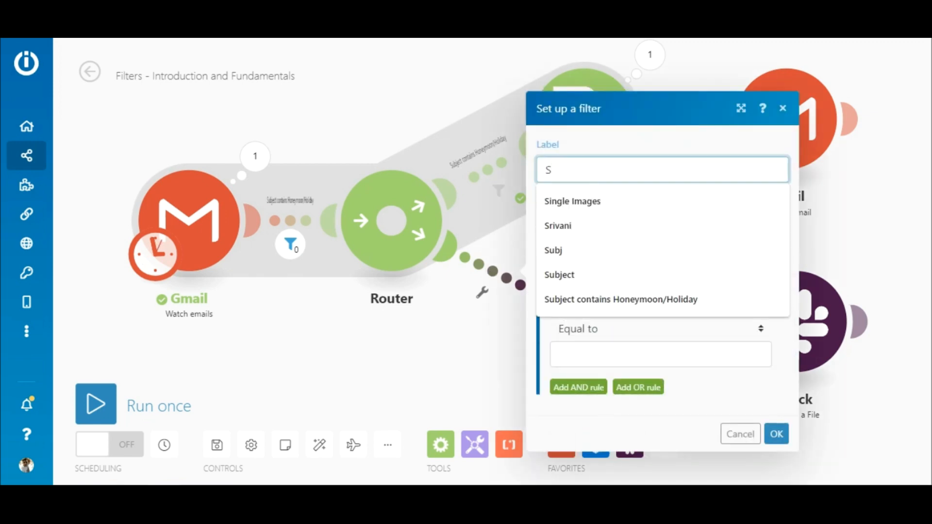
{"action": "left_click", "coordinate": [614, 298]}
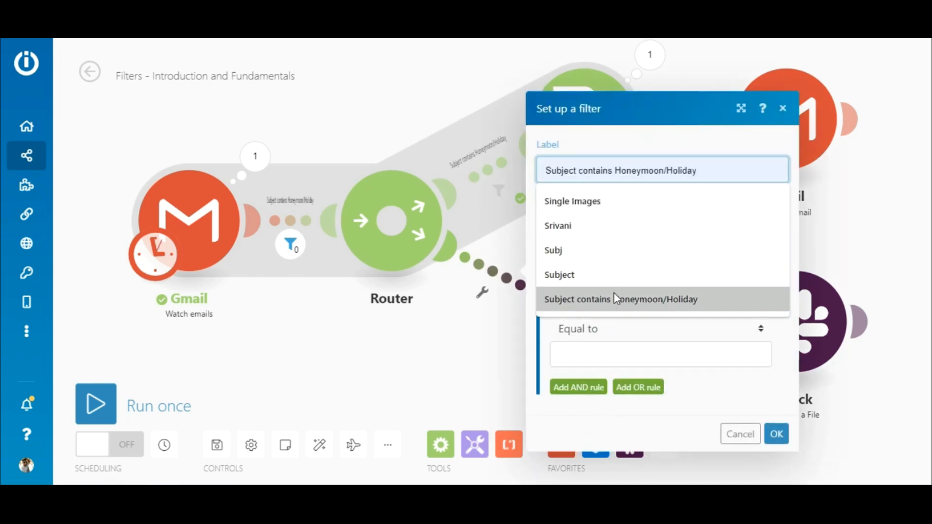
{"action": "left_click", "coordinate": [582, 170]}
{"action": "type", "text": "does no"}
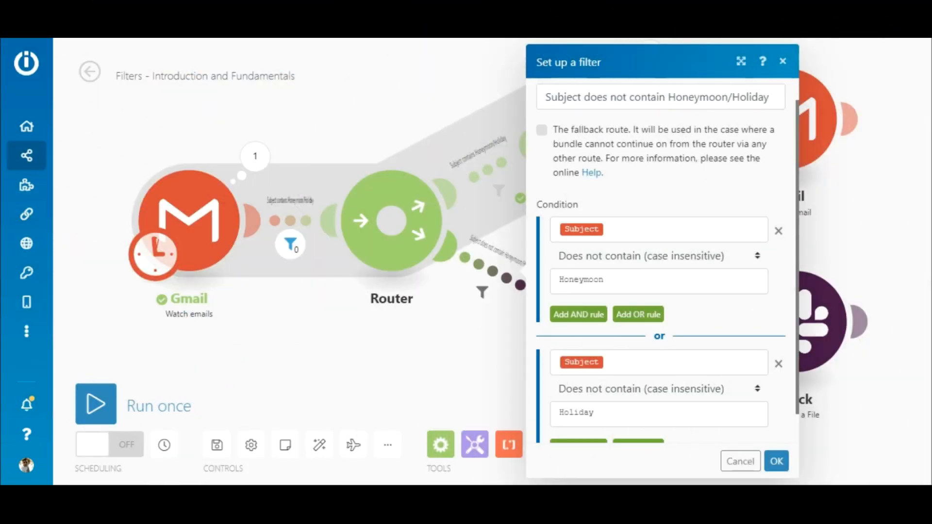
{"action": "left_click", "coordinate": [776, 462]}
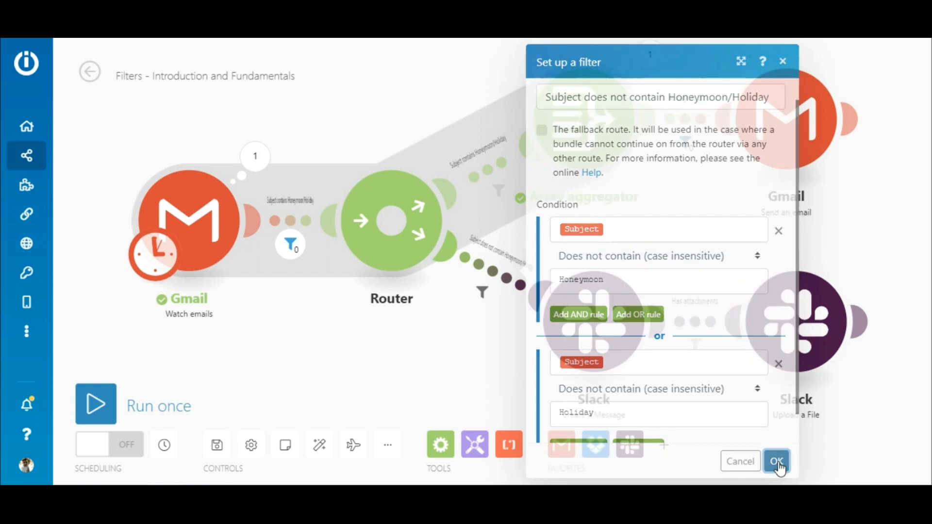